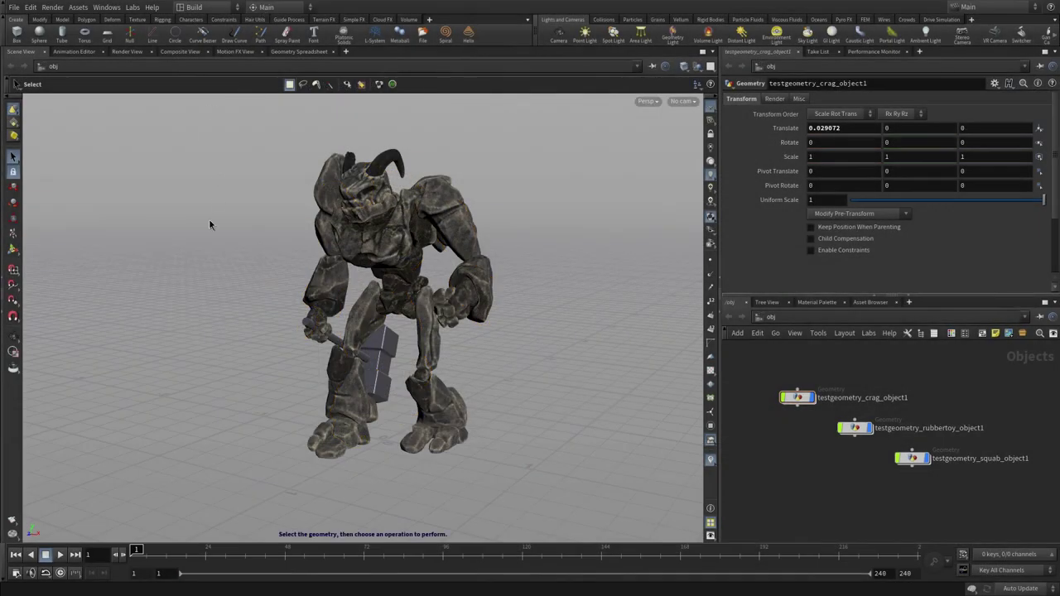
- Activate the View tool and tumble, pan and dolly the perspective view around the crag character
{"action": "left_click", "coordinate": [13, 335]}
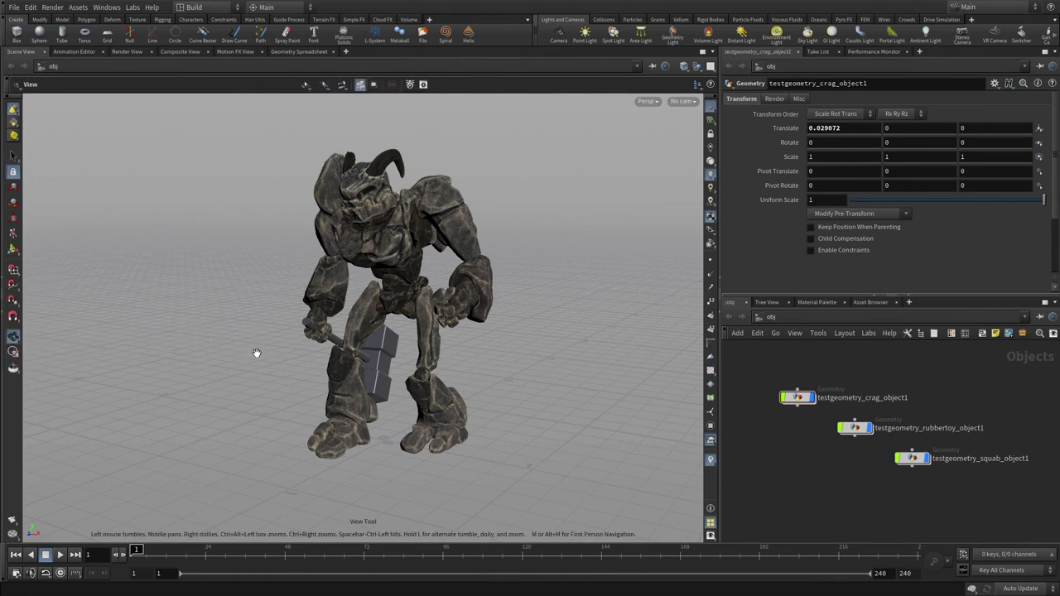
{"action": "mouse_move", "coordinate": [493, 339]}
{"action": "left_mouse_down"}
{"action": "mouse_move", "coordinate": [497, 367]}
{"action": "mouse_move", "coordinate": [492, 326]}
{"action": "mouse_move", "coordinate": [466, 334]}
{"action": "mouse_move", "coordinate": [497, 331]}
{"action": "left_mouse_up"}
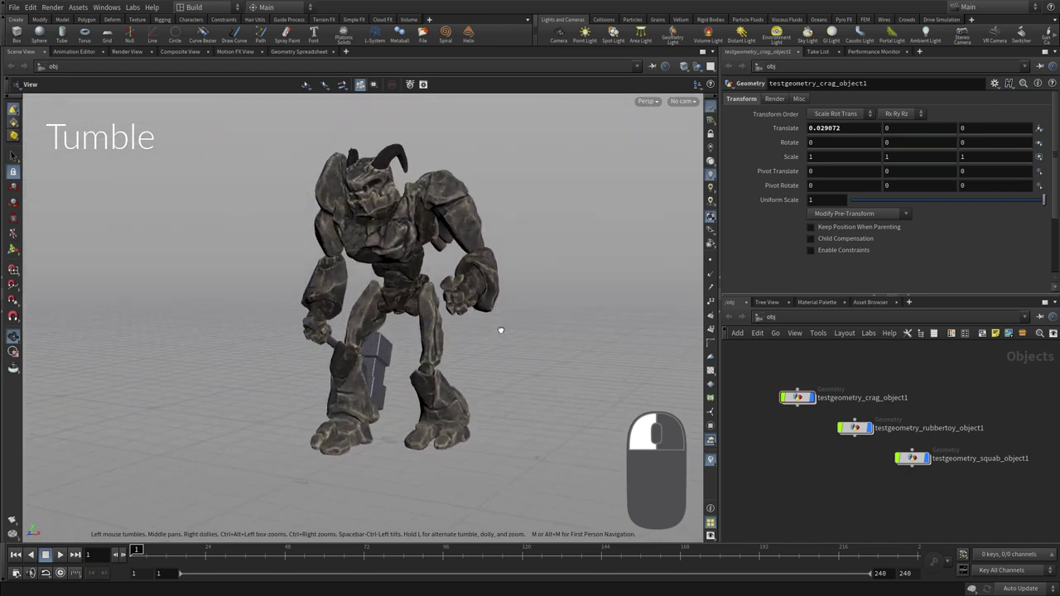
{"action": "mouse_move", "coordinate": [486, 345]}
{"action": "middle_mouse_down"}
{"action": "mouse_move", "coordinate": [467, 431]}
{"action": "mouse_move", "coordinate": [467, 331]}
{"action": "mouse_move", "coordinate": [489, 351]}
{"action": "middle_mouse_up"}
{"action": "mouse_move", "coordinate": [490, 351]}
{"action": "right_mouse_down"}
{"action": "mouse_move", "coordinate": [593, 296]}
{"action": "mouse_move", "coordinate": [467, 321]}
{"action": "mouse_move", "coordinate": [480, 335]}
{"action": "right_mouse_up"}
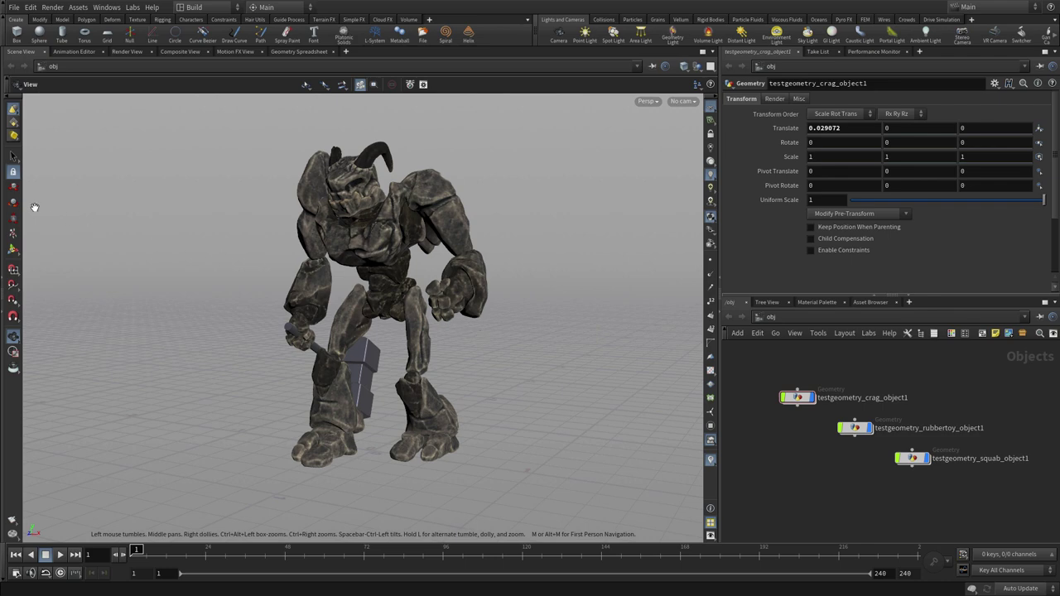
- Move the crag character back to about -2.07 in Translate Z, and scrub the animation to frame 64
{"action": "left_click", "coordinate": [13, 187]}
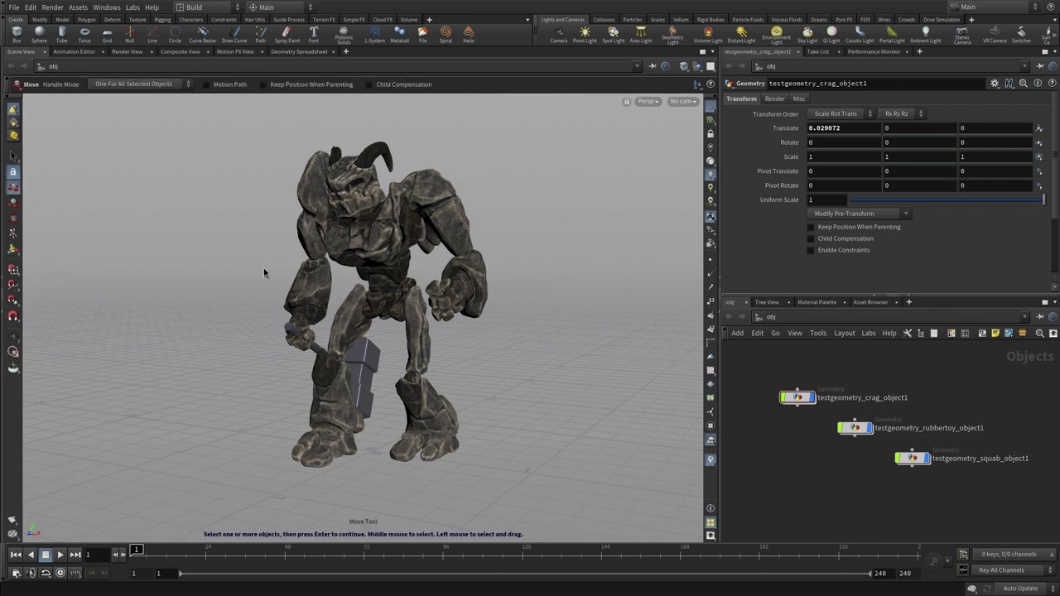
{"action": "left_click", "coordinate": [398, 301]}
{"action": "left_click_drag", "start_coordinate": [340, 473], "coordinate": [477, 404]}
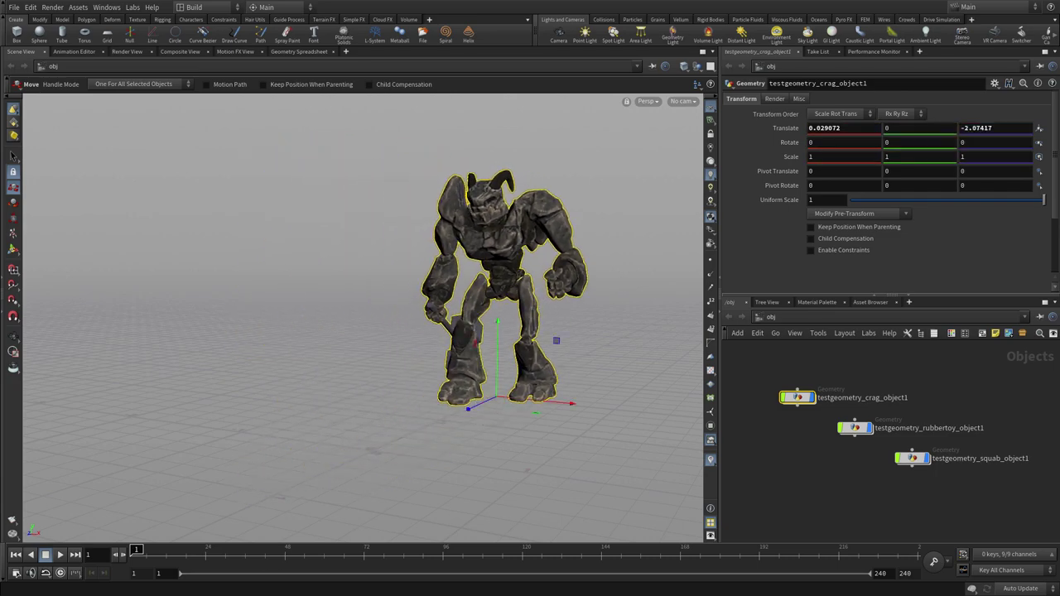
{"action": "left_click_drag", "start_coordinate": [137, 550], "coordinate": [347, 527]}
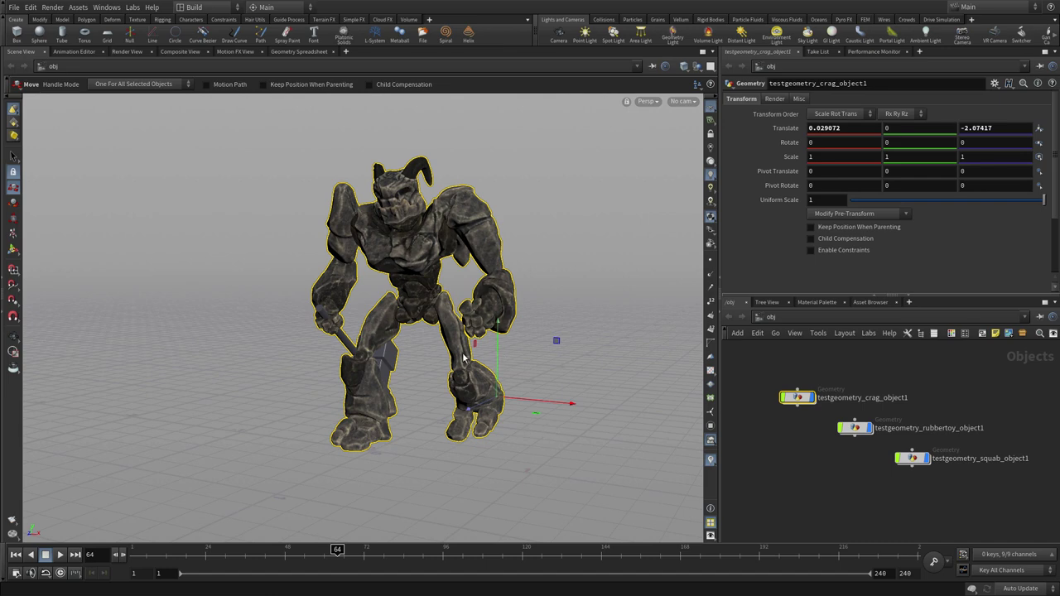
- Tumble, pan and dolly in to a close view of the crag character, ending with the Move tool active
{"action": "key", "text": "Escape"}
{"action": "left_click_drag", "start_coordinate": [431, 338], "coordinate": [394, 393]}
{"action": "right_click_drag", "start_coordinate": [395, 393], "coordinate": [572, 323]}
{"action": "middle_click_drag", "start_coordinate": [556, 336], "coordinate": [521, 453]}
{"action": "left_click_drag", "start_coordinate": [522, 453], "coordinate": [500, 409]}
{"action": "key", "text": "t"}
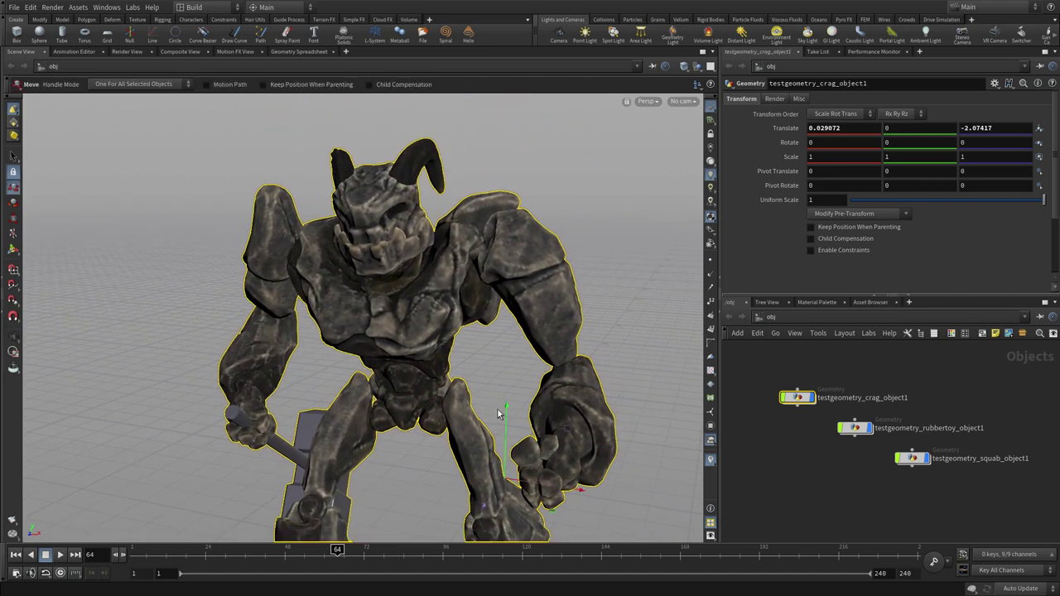
- Home the view on the selected crag character, tumble around it, and frame all three objects
{"action": "key", "text": "Escape"}
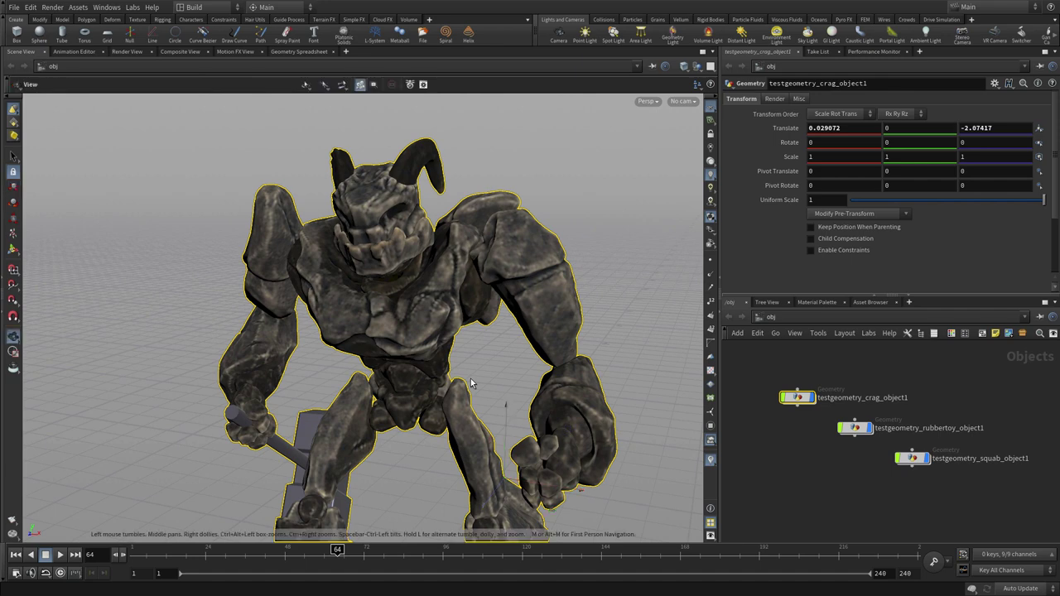
{"action": "key", "text": "space+g"}
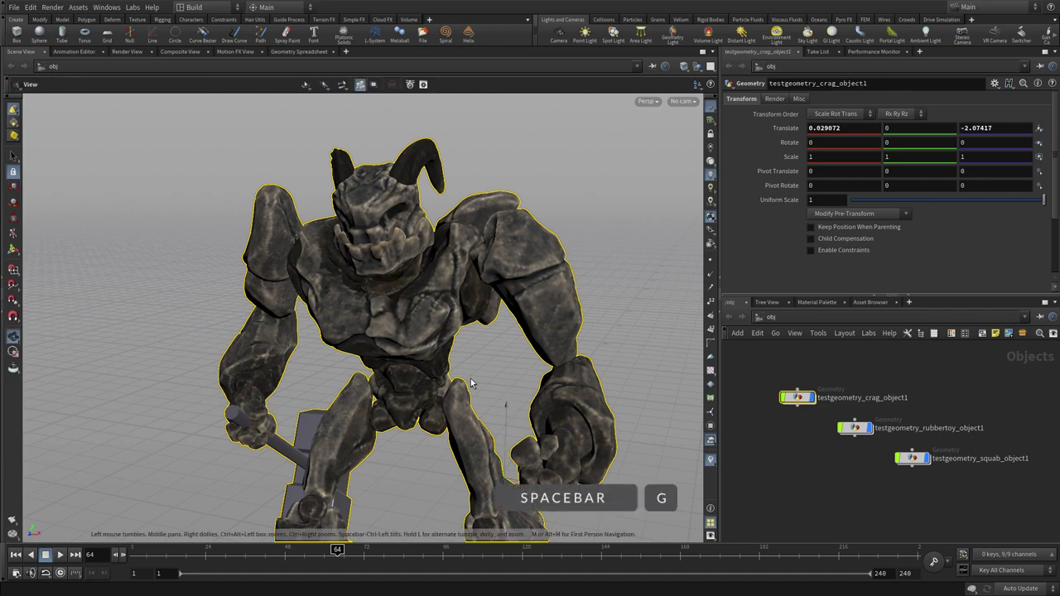
{"action": "mouse_move", "coordinate": [471, 375]}
{"action": "left_mouse_down"}
{"action": "mouse_move", "coordinate": [478, 355]}
{"action": "mouse_move", "coordinate": [488, 369]}
{"action": "left_mouse_up"}
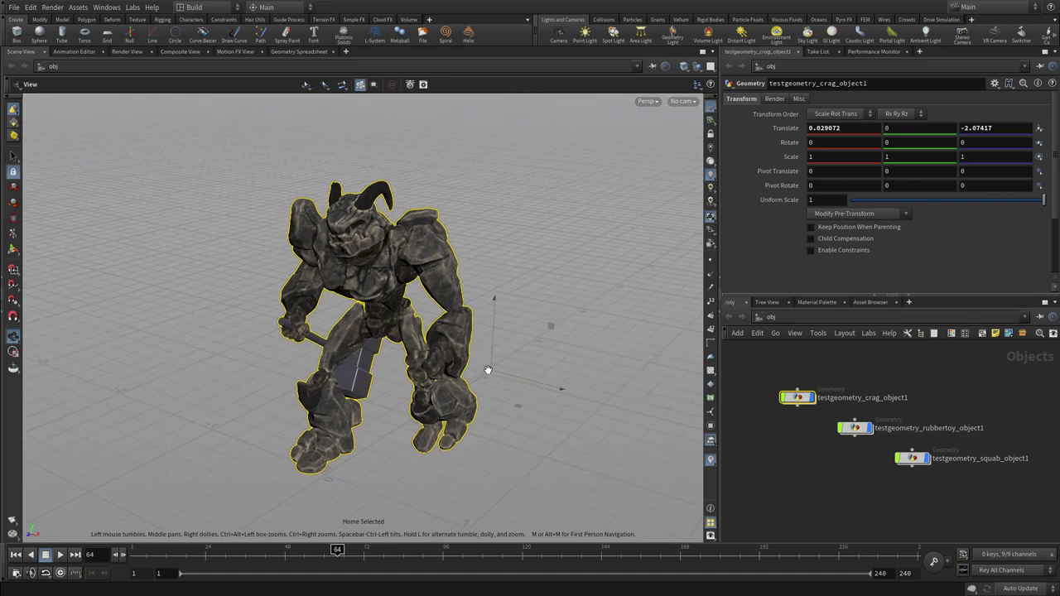
{"action": "key", "text": "space+a"}
{"action": "key", "text": "t"}
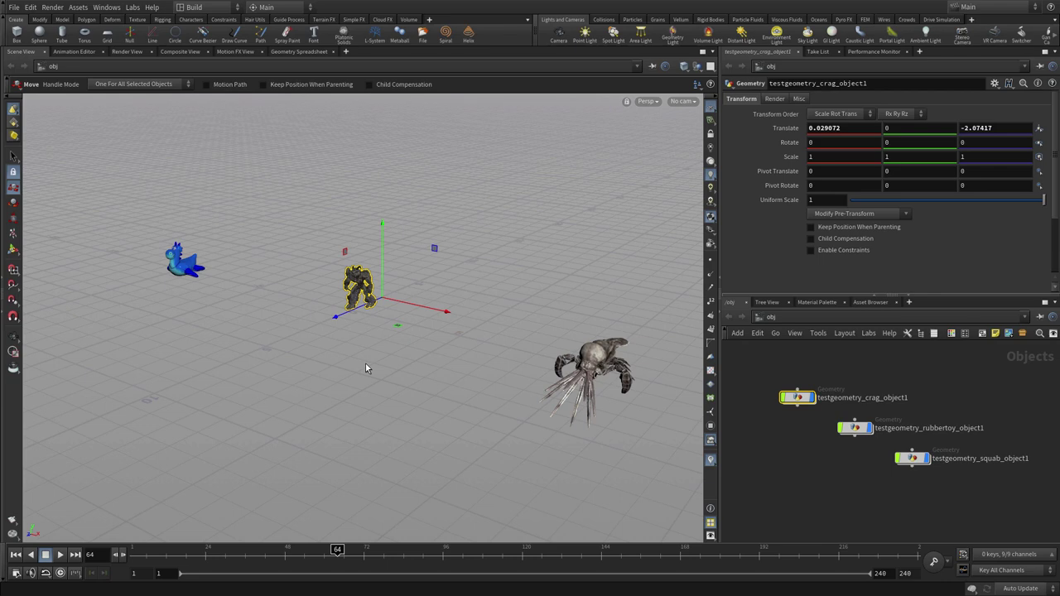
- Display the construction plane, home the view on it and tumble to a lower angle
{"action": "left_click", "coordinate": [709, 120]}
{"action": "key", "text": "space"}
{"action": "key", "text": "space+h"}
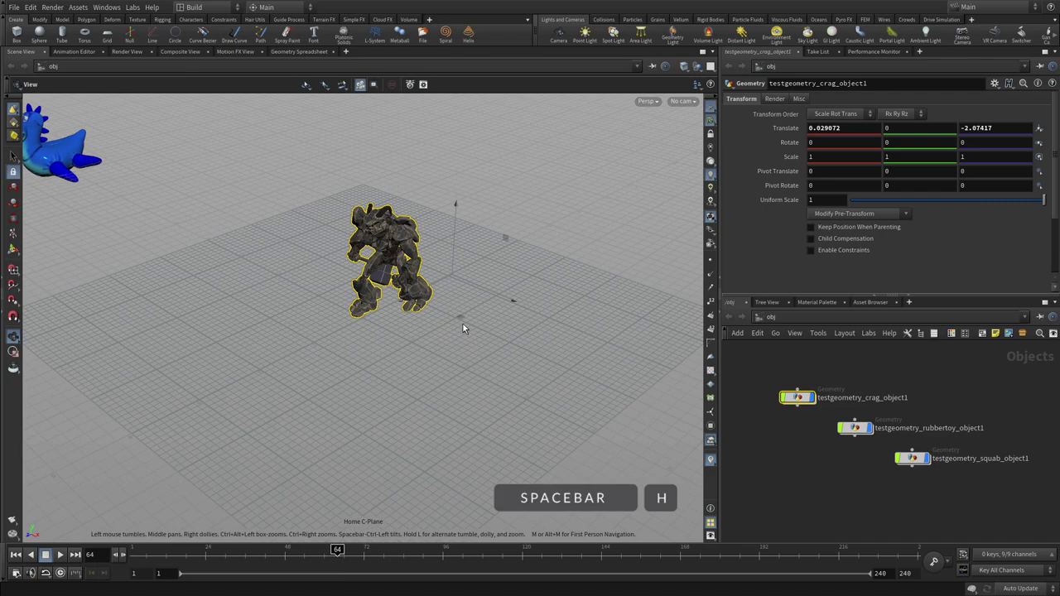
{"action": "left_click_drag", "start_coordinate": [468, 356], "coordinate": [503, 359]}
{"action": "key", "text": "t"}
- Check the scene through the Top, Front and Right viewports with the View tool, and return to the Perspective viewport
{"action": "left_click", "coordinate": [14, 336]}
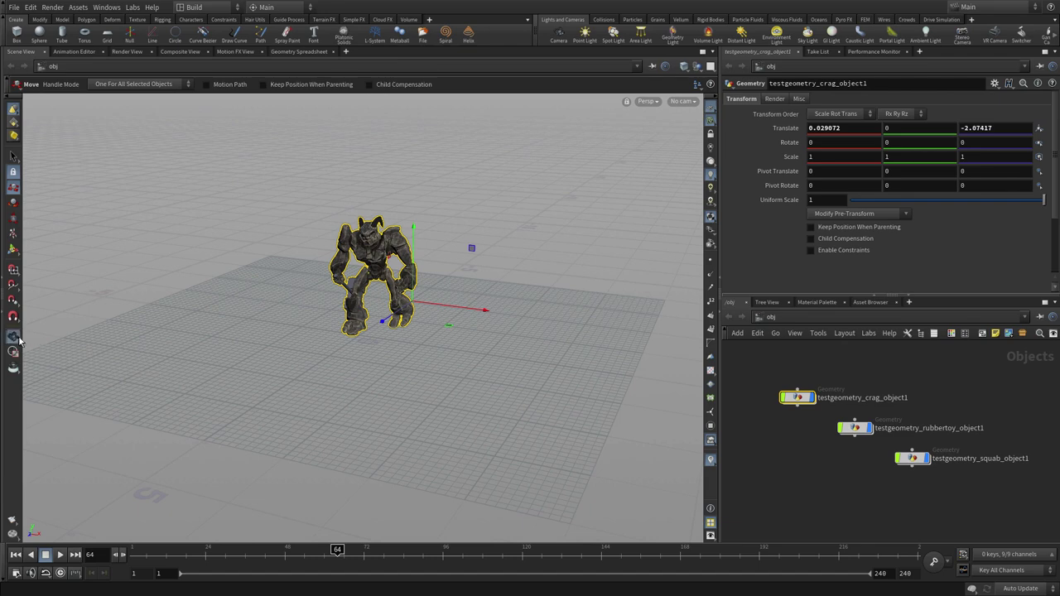
{"action": "right_click", "coordinate": [480, 260]}
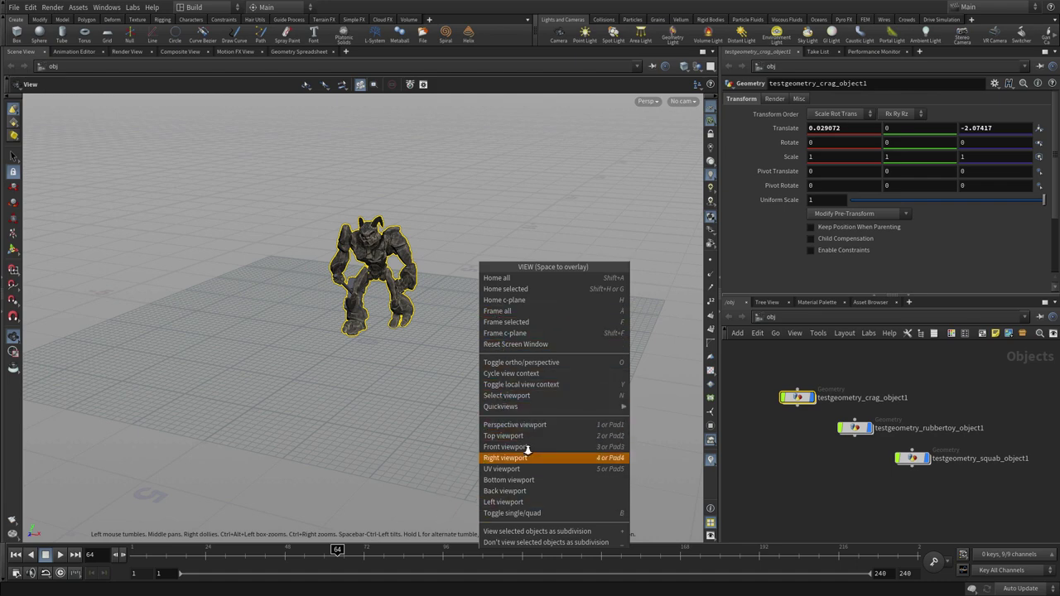
{"action": "left_click", "coordinate": [137, 364]}
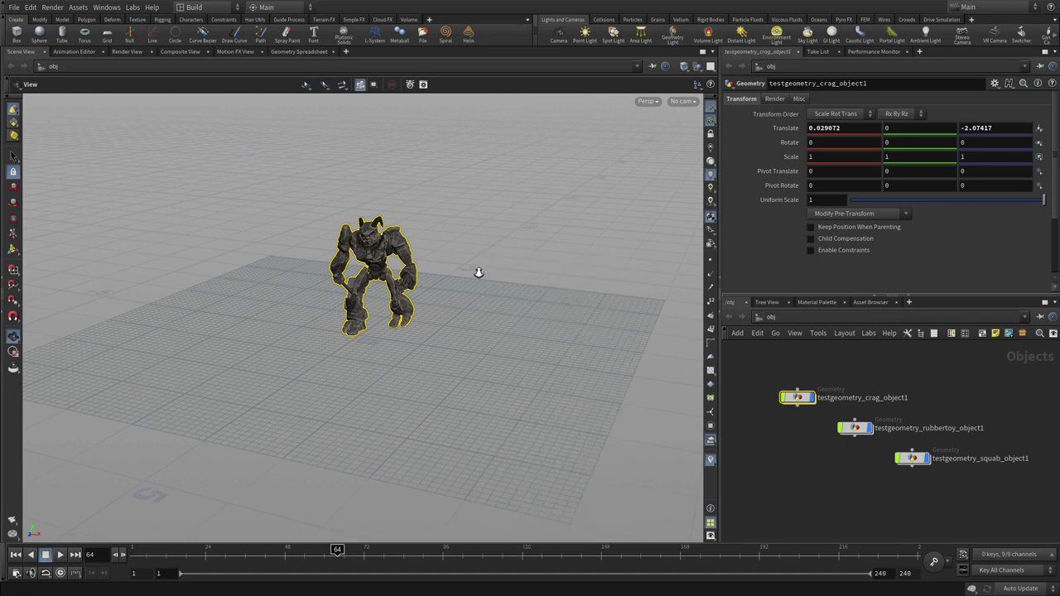
{"action": "key", "text": "2"}
{"action": "key", "text": "3"}
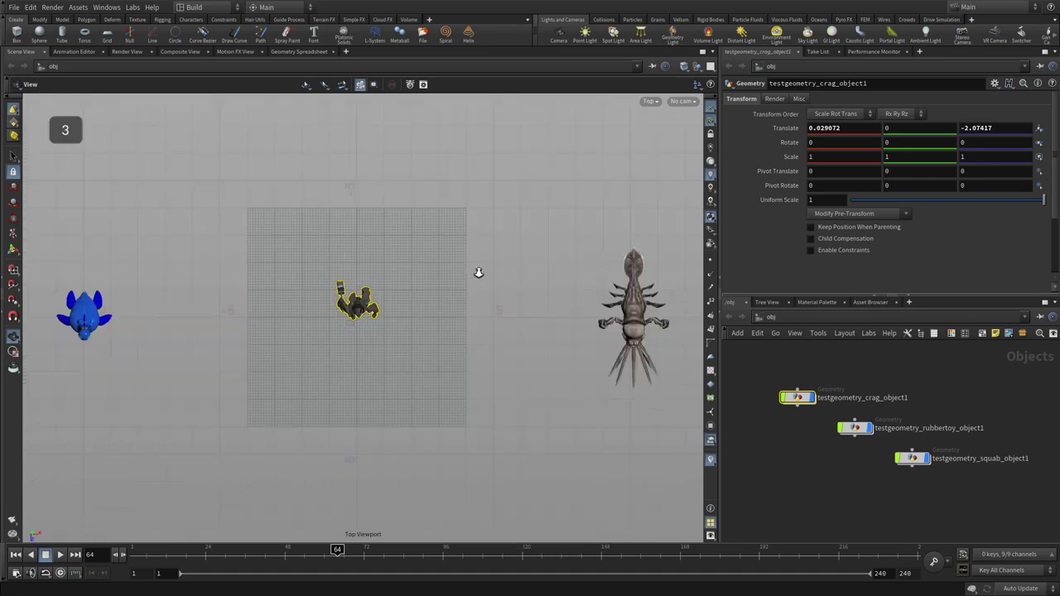
{"action": "key", "text": "4"}
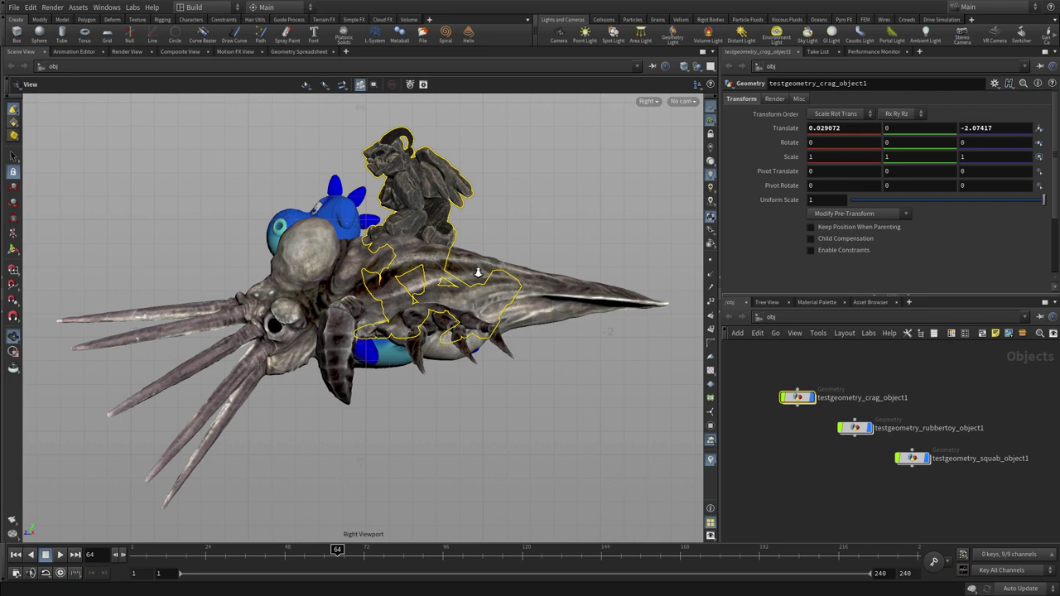
{"action": "key", "text": "1"}
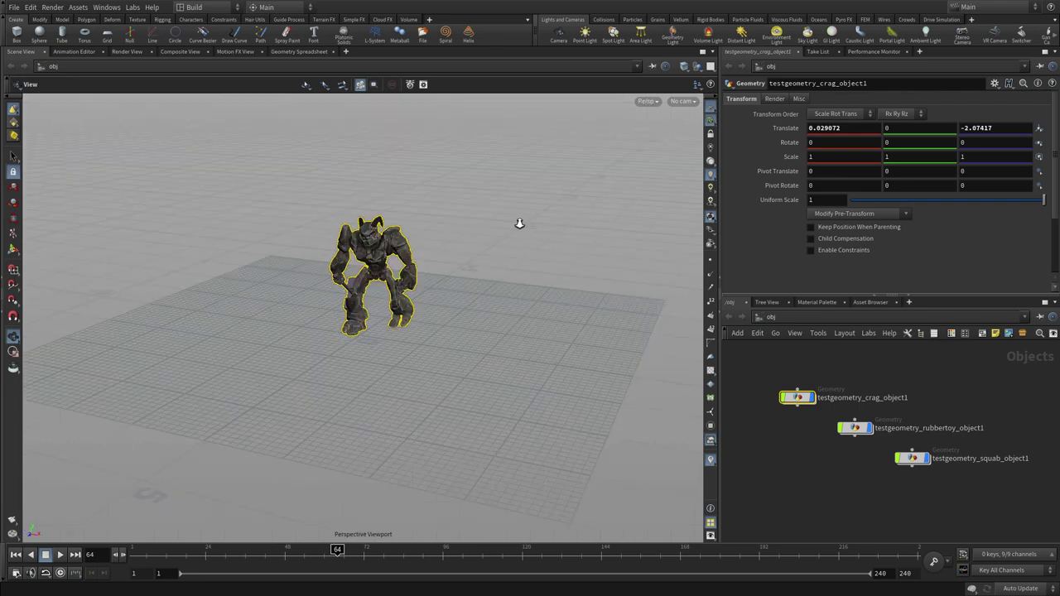
- Split the scene view into the Four Views (bottom) layout and link the orthographic views
{"action": "key", "text": "v"}
{"action": "left_click", "coordinate": [473, 224]}
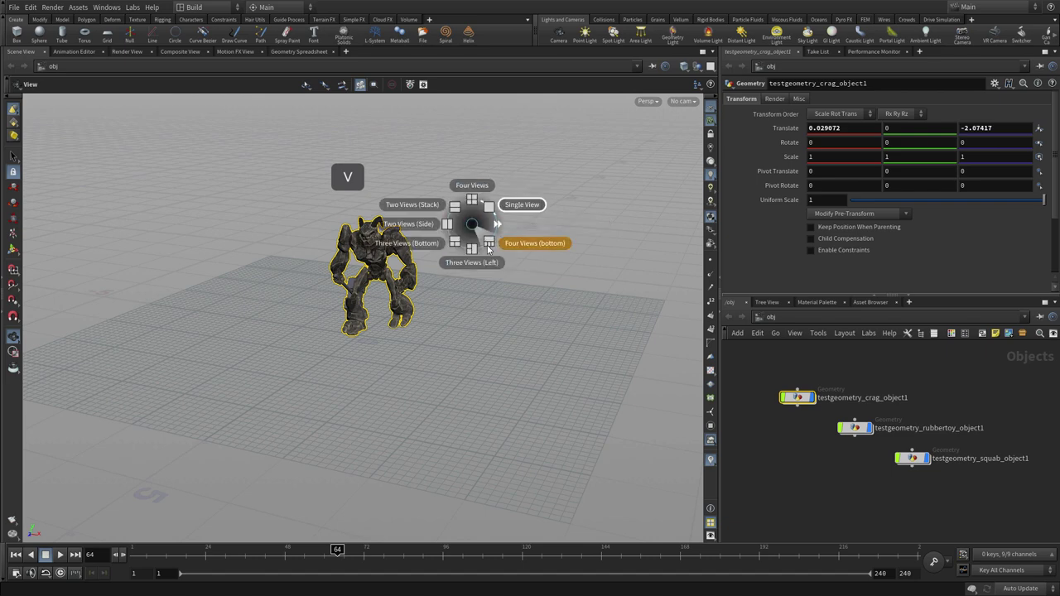
{"action": "left_click", "coordinate": [489, 247]}
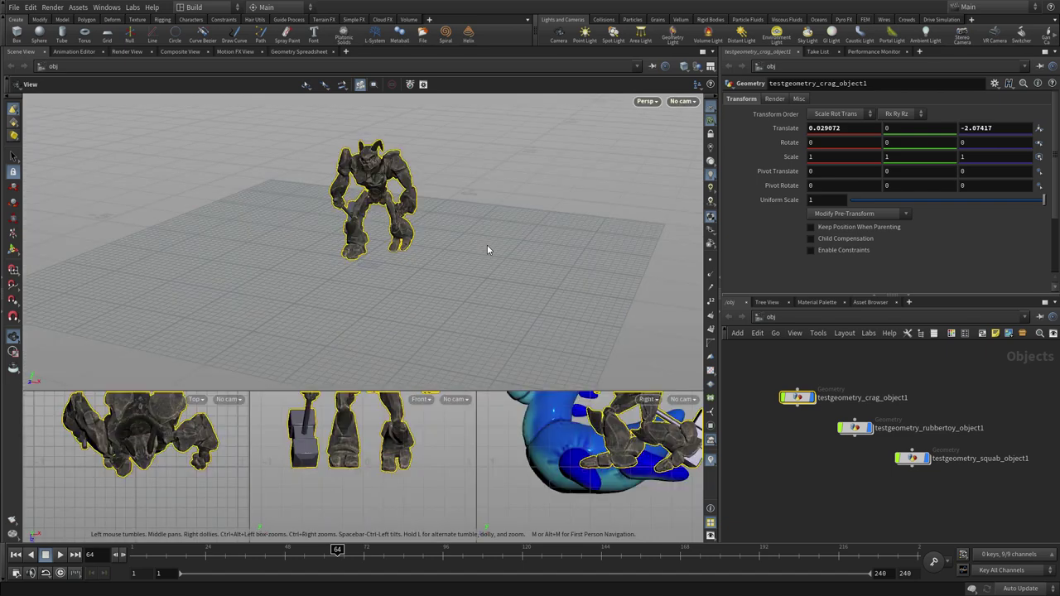
{"action": "left_click", "coordinate": [711, 66]}
{"action": "left_click", "coordinate": [718, 187]}
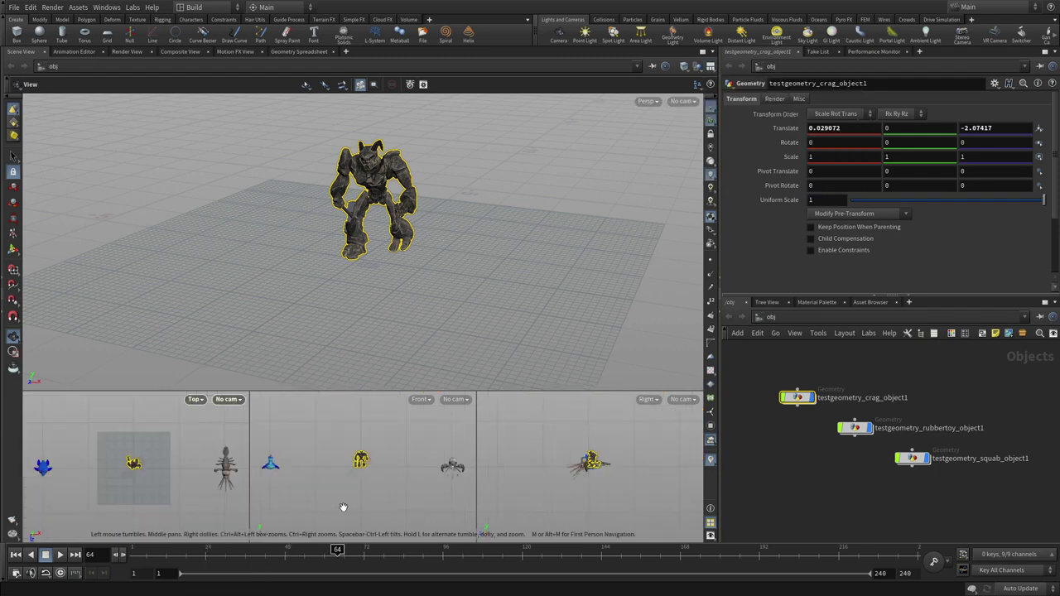
- Pan and zoom the linked orthographic views to center the crag character in the front view
{"action": "right_click_drag", "start_coordinate": [372, 487], "coordinate": [452, 457]}
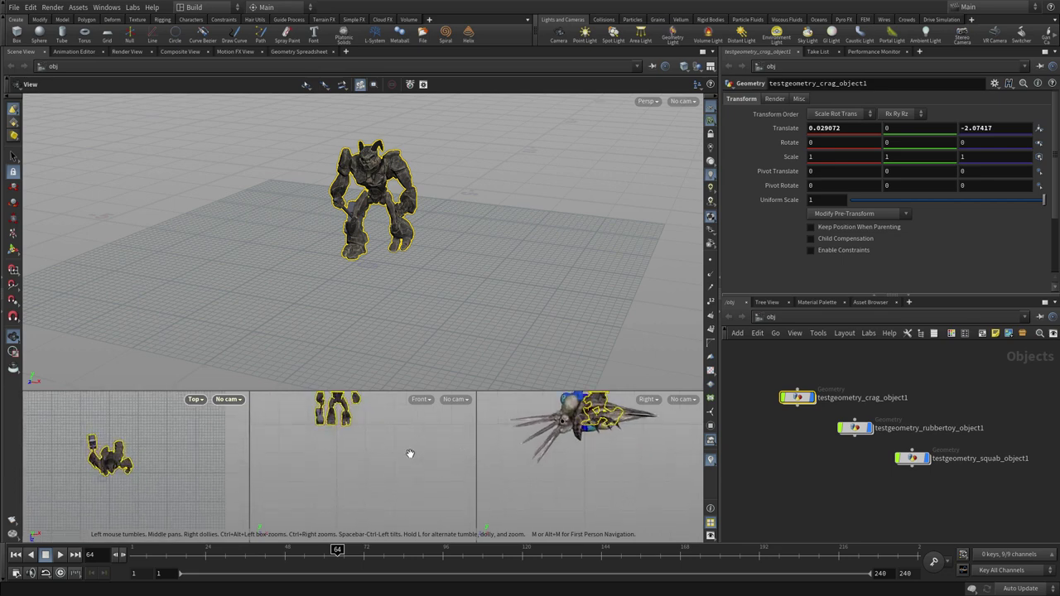
{"action": "middle_click_drag", "start_coordinate": [411, 455], "coordinate": [428, 514]}
{"action": "scroll", "coordinate": [409, 492], "scroll_direction": "up", "scroll_amount": 5}
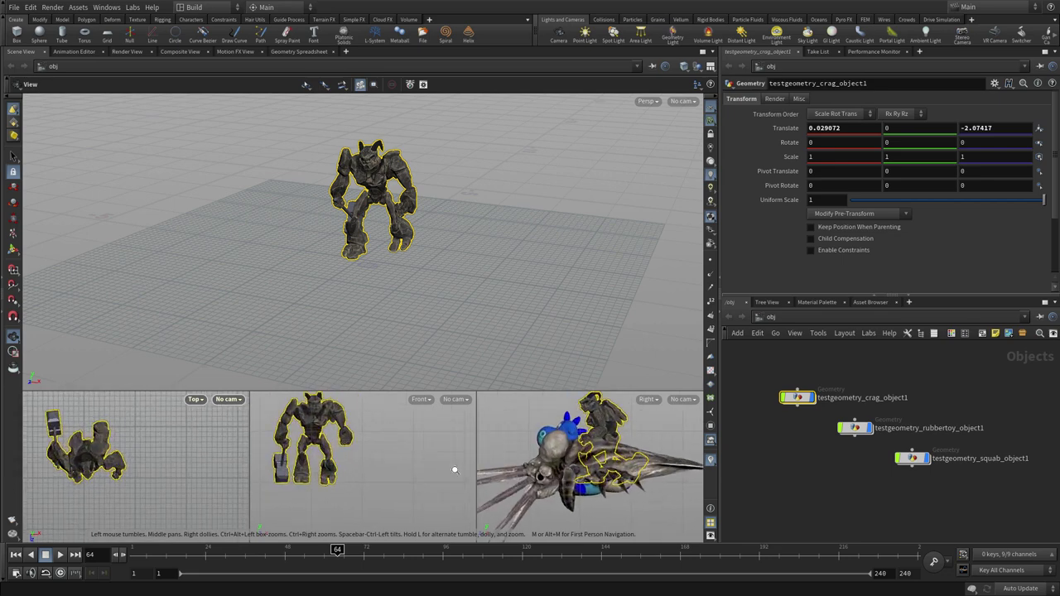
{"action": "middle_click_drag", "start_coordinate": [420, 457], "coordinate": [472, 477]}
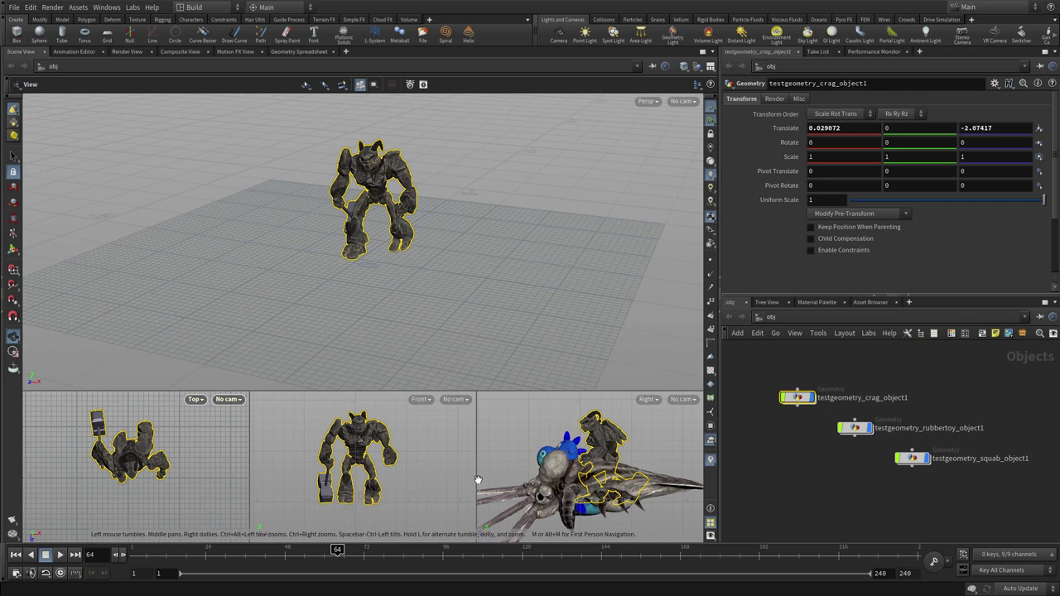
- Tumble and dolly the perspective view closer to the crag character, and expand it to a single view
{"action": "left_click_drag", "start_coordinate": [418, 270], "coordinate": [448, 273]}
{"action": "right_click_drag", "start_coordinate": [448, 273], "coordinate": [486, 294]}
{"action": "middle_click_drag", "start_coordinate": [486, 294], "coordinate": [495, 308]}
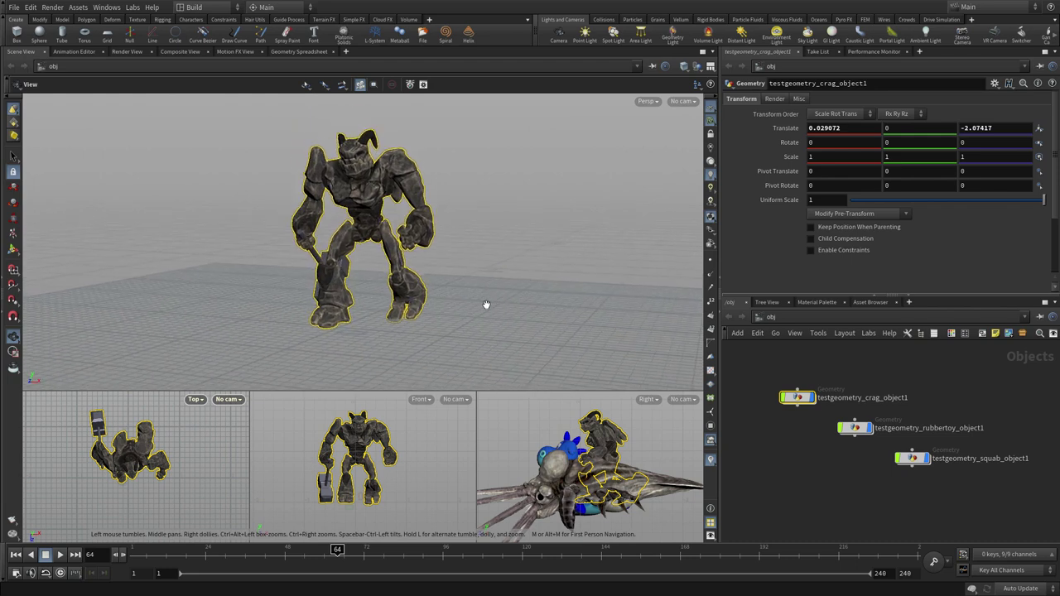
{"action": "key", "text": "space+b"}
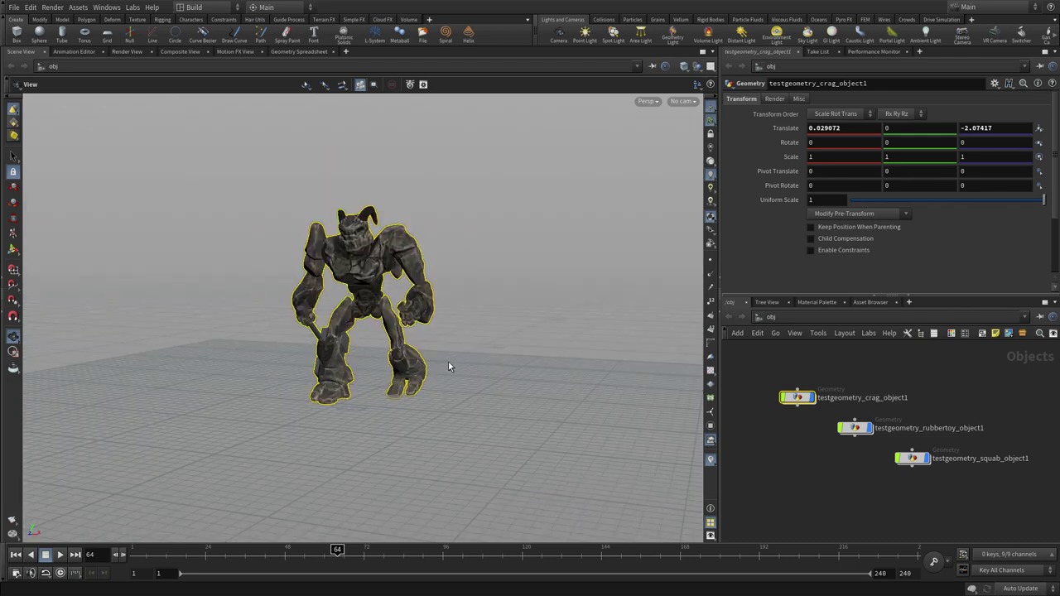
- Tumble around the crag character and dolly out until all three objects are in view
{"action": "right_click_drag", "start_coordinate": [450, 362], "coordinate": [474, 333]}
{"action": "left_click_drag", "start_coordinate": [462, 320], "coordinate": [469, 352]}
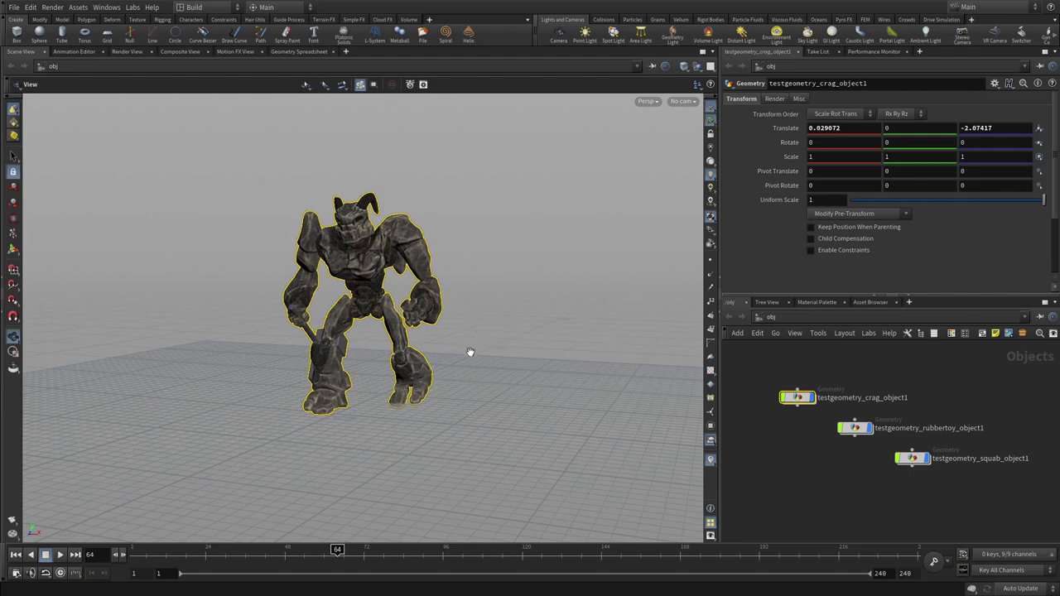
{"action": "right_click_drag", "start_coordinate": [486, 377], "coordinate": [315, 419]}
{"action": "middle_click_drag", "start_coordinate": [367, 425], "coordinate": [274, 353]}
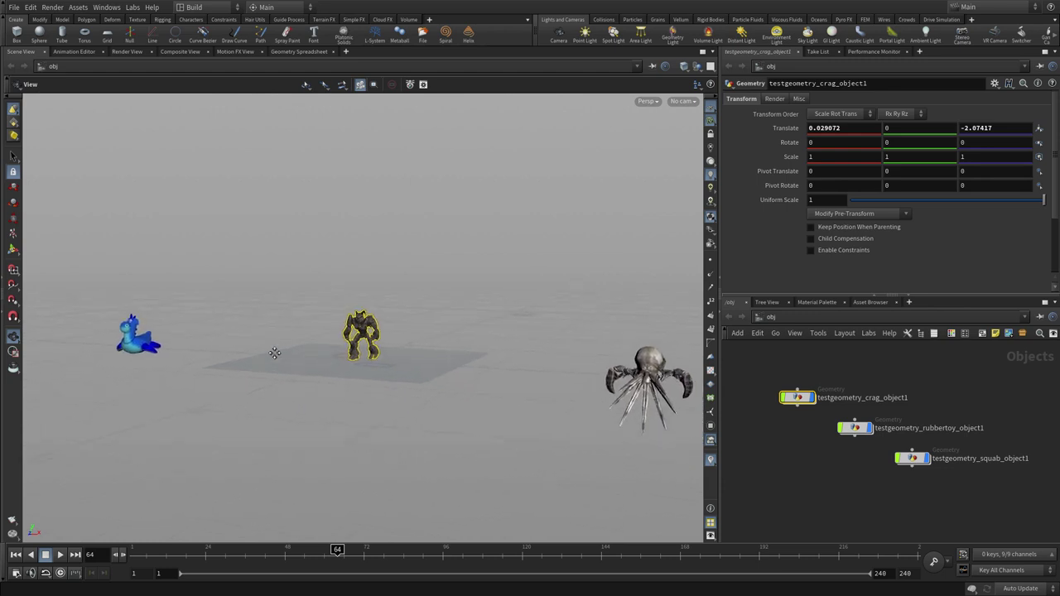
{"action": "left_click_drag", "start_coordinate": [369, 361], "coordinate": [339, 390]}
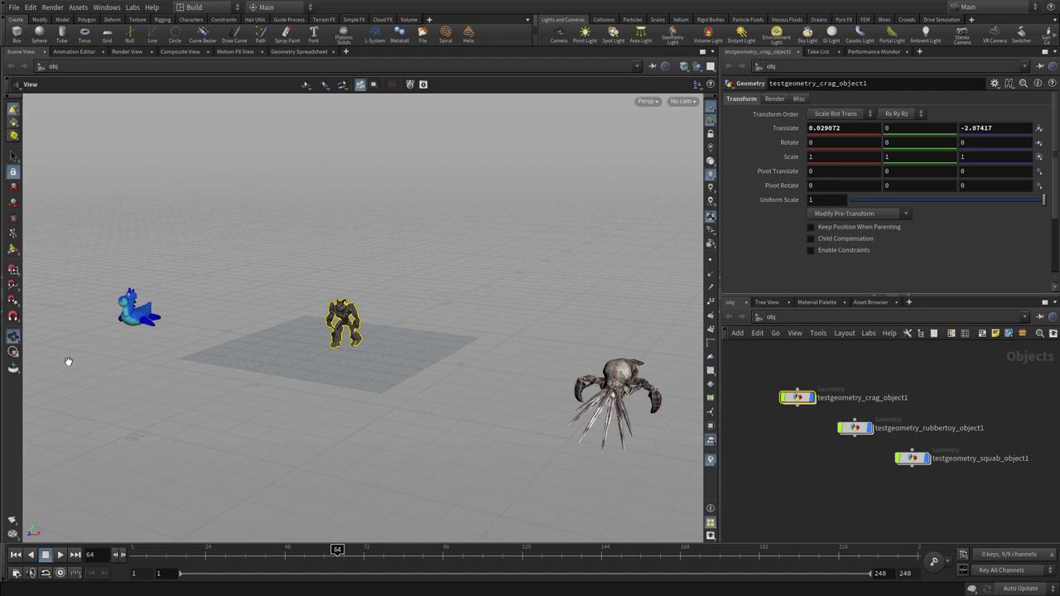
- Tumble the view from different pivot points, starting on the rubber toy, the squab and the empty background
{"action": "mouse_move", "coordinate": [141, 325]}
{"action": "left_mouse_down"}
{"action": "mouse_move", "coordinate": [187, 277]}
{"action": "mouse_move", "coordinate": [29, 348]}
{"action": "mouse_move", "coordinate": [134, 321]}
{"action": "left_mouse_up"}
{"action": "mouse_move", "coordinate": [603, 408]}
{"action": "left_mouse_down"}
{"action": "mouse_move", "coordinate": [669, 372]}
{"action": "mouse_move", "coordinate": [544, 401]}
{"action": "mouse_move", "coordinate": [618, 418]}
{"action": "left_mouse_up"}
{"action": "mouse_move", "coordinate": [294, 242]}
{"action": "left_mouse_down"}
{"action": "mouse_move", "coordinate": [307, 225]}
{"action": "mouse_move", "coordinate": [243, 251]}
{"action": "mouse_move", "coordinate": [289, 231]}
{"action": "mouse_move", "coordinate": [231, 225]}
{"action": "mouse_move", "coordinate": [274, 225]}
{"action": "mouse_move", "coordinate": [275, 235]}
{"action": "left_mouse_up"}
{"action": "mouse_move", "coordinate": [308, 319]}
{"action": "left_mouse_down"}
{"action": "mouse_move", "coordinate": [383, 296]}
{"action": "mouse_move", "coordinate": [254, 303]}
{"action": "mouse_move", "coordinate": [266, 328]}
{"action": "mouse_move", "coordinate": [299, 322]}
{"action": "left_mouse_up"}
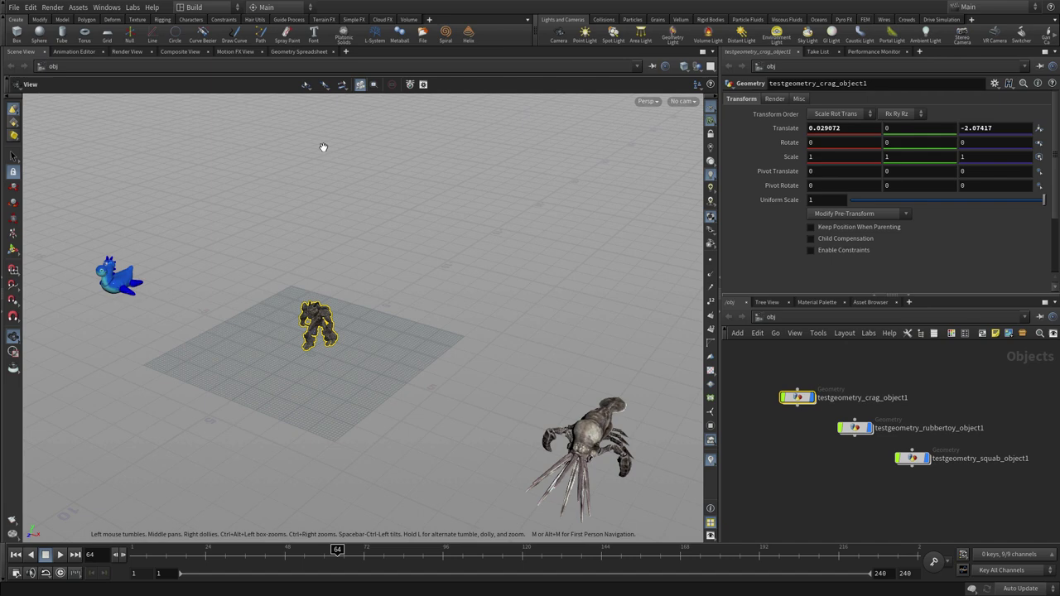
- Set the View tool to Keep Pivot on Tumble/Rotate, try tumbling and panning, and home the view on the construction plane
{"action": "right_click", "coordinate": [305, 87]}
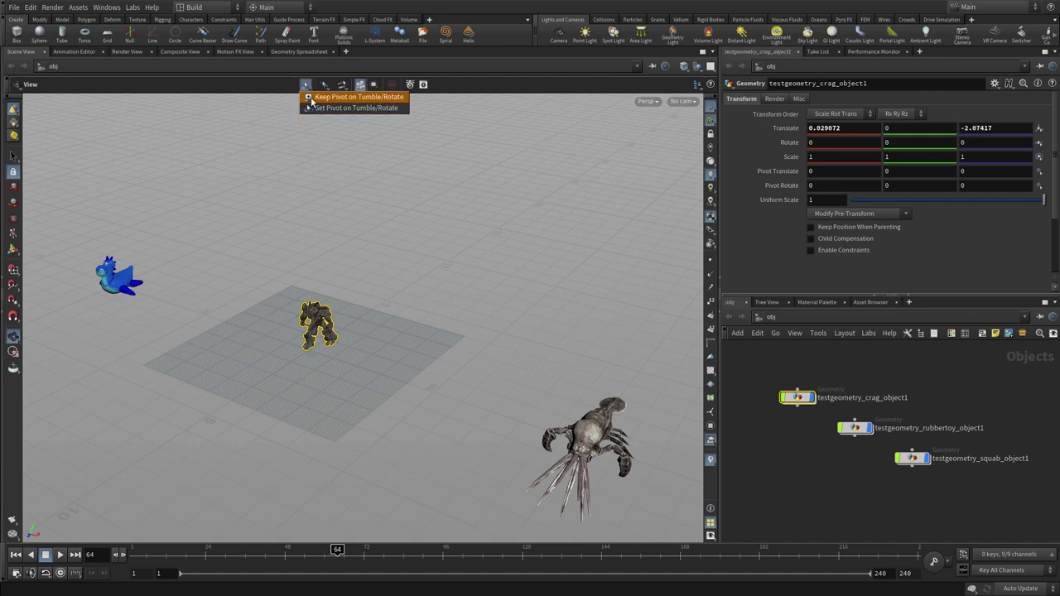
{"action": "left_click", "coordinate": [311, 98]}
{"action": "mouse_move", "coordinate": [471, 339]}
{"action": "left_mouse_down"}
{"action": "mouse_move", "coordinate": [389, 352]}
{"action": "mouse_move", "coordinate": [489, 329]}
{"action": "left_mouse_up"}
{"action": "left_click_drag", "start_coordinate": [190, 193], "coordinate": [546, 339]}
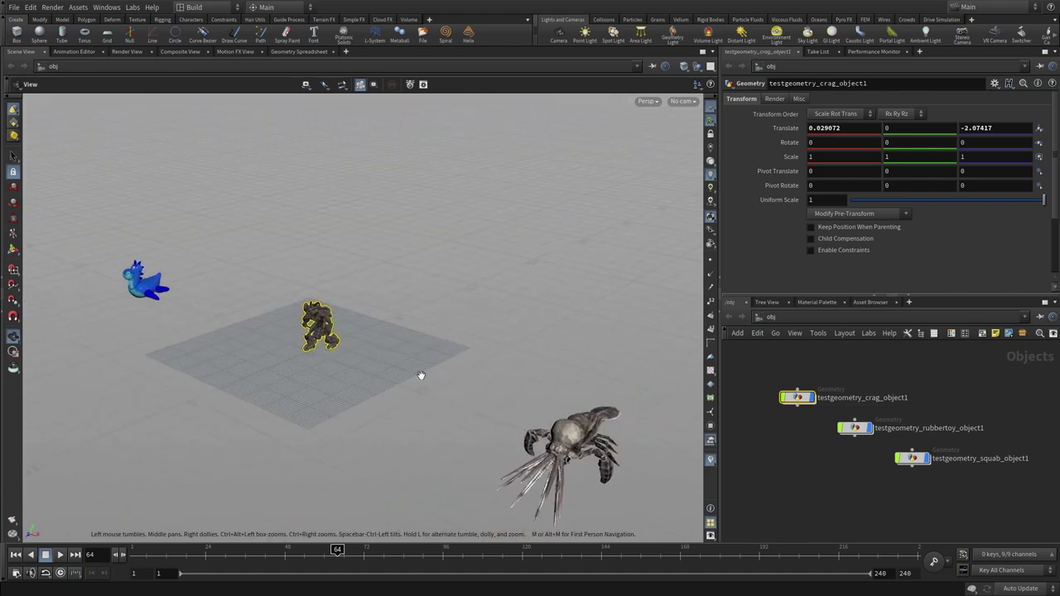
{"action": "left_click_drag", "start_coordinate": [365, 364], "coordinate": [539, 309]}
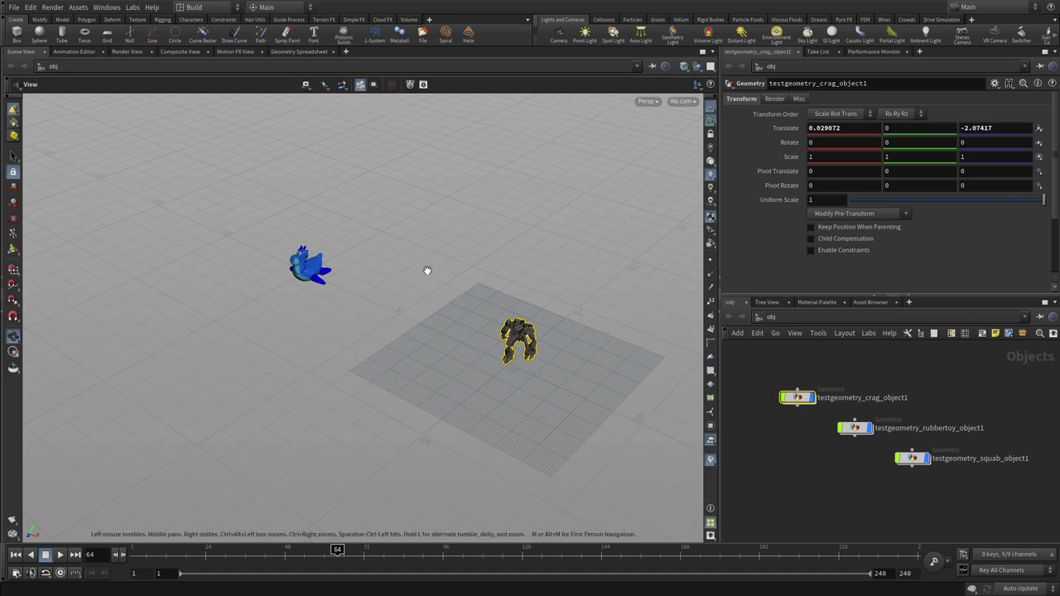
{"action": "key", "text": "h"}
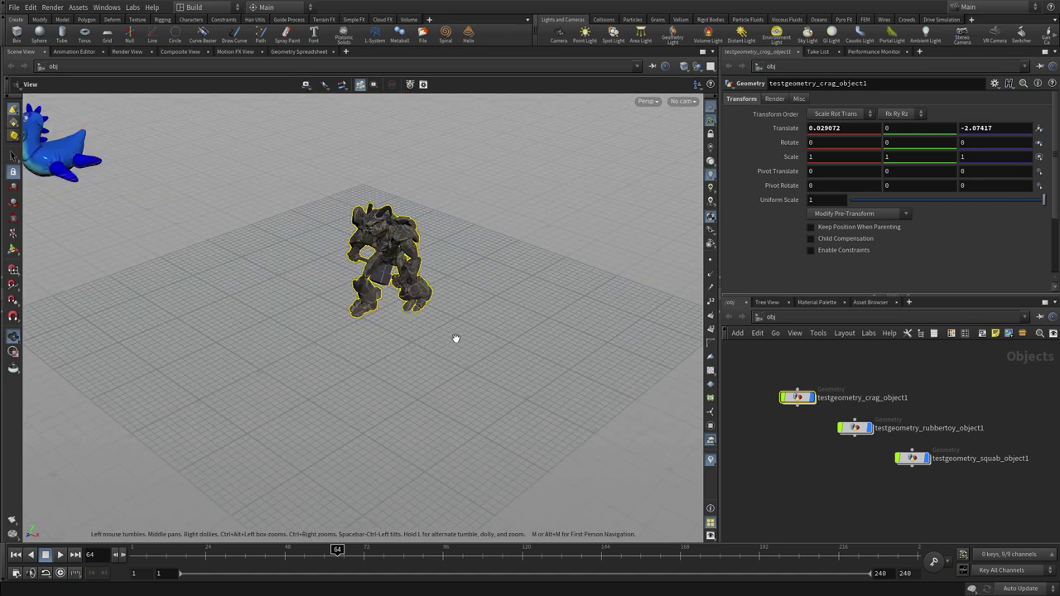
{"action": "left_click_drag", "start_coordinate": [456, 336], "coordinate": [495, 309]}
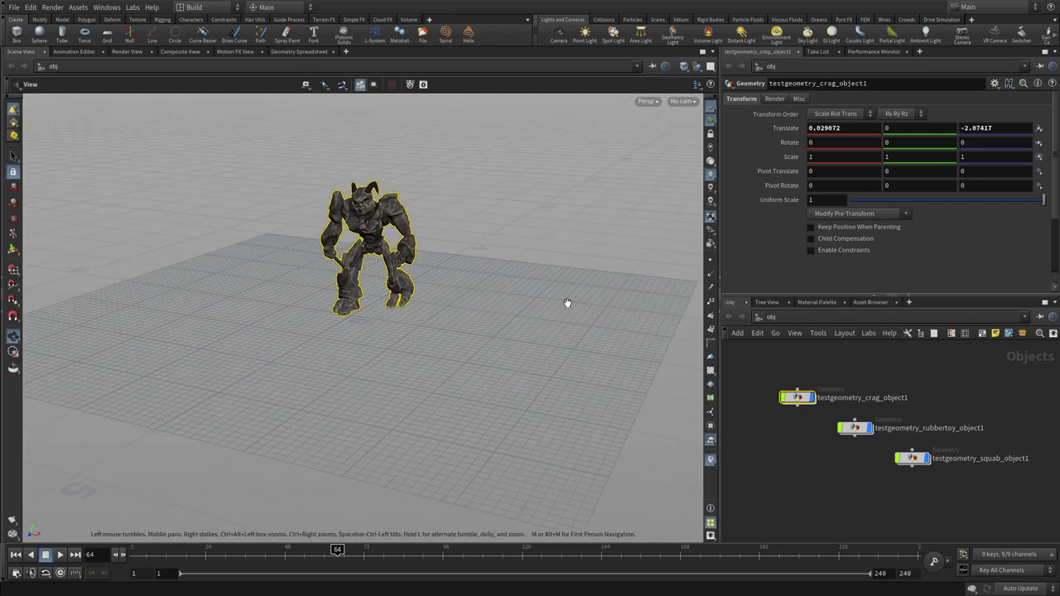
- Review the View tool's dolly and zoom behaviour options
{"action": "left_click", "coordinate": [325, 87]}
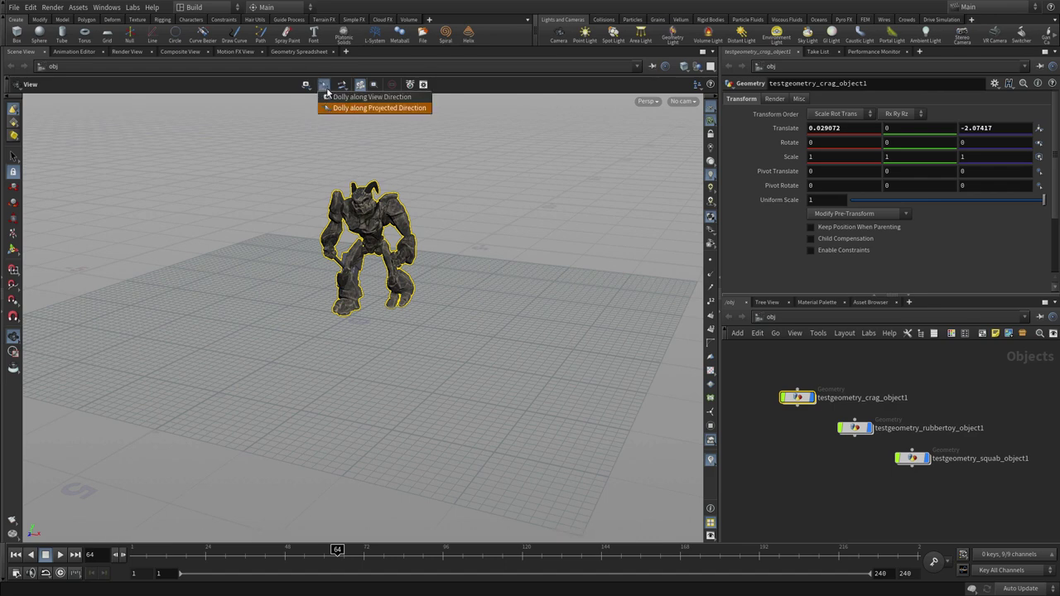
{"action": "left_click", "coordinate": [342, 86]}
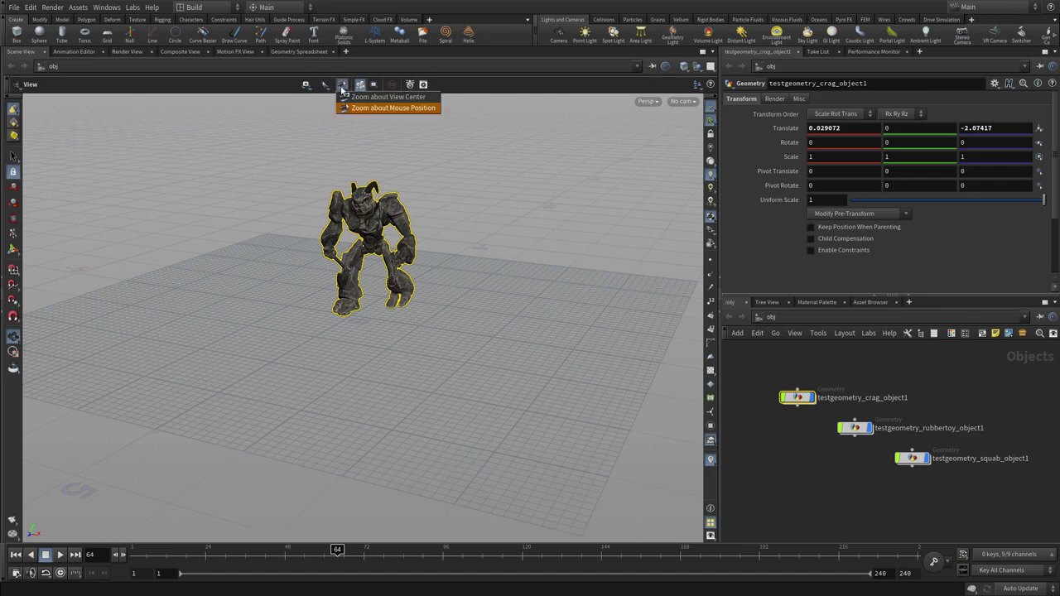
{"action": "left_click", "coordinate": [269, 160]}
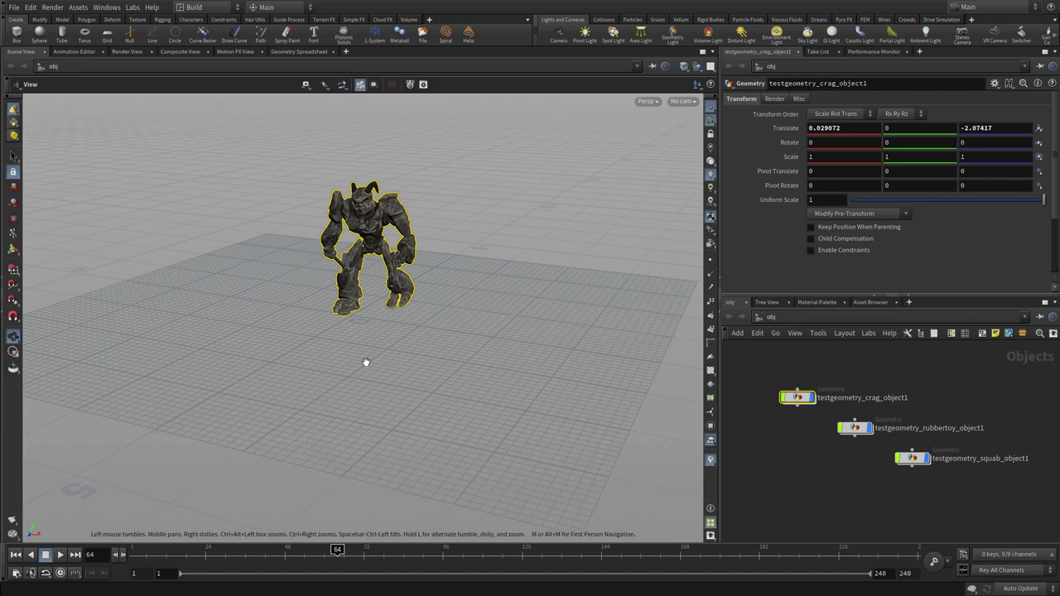
- Frame the crag character more closely in the perspective view and create a camera from that view
{"action": "right_click_drag", "start_coordinate": [366, 362], "coordinate": [459, 303]}
{"action": "middle_click_drag", "start_coordinate": [459, 303], "coordinate": [450, 444]}
{"action": "right_click_drag", "start_coordinate": [441, 395], "coordinate": [439, 386]}
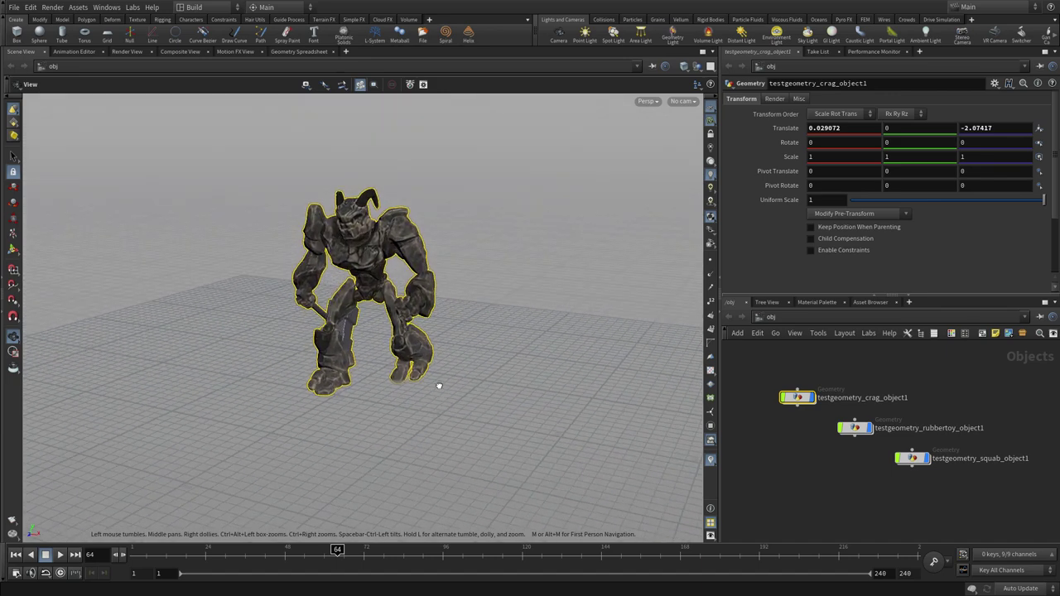
{"action": "mouse_move", "coordinate": [438, 385]}
{"action": "left_mouse_down"}
{"action": "mouse_move", "coordinate": [423, 392]}
{"action": "mouse_move", "coordinate": [454, 375]}
{"action": "left_mouse_up"}
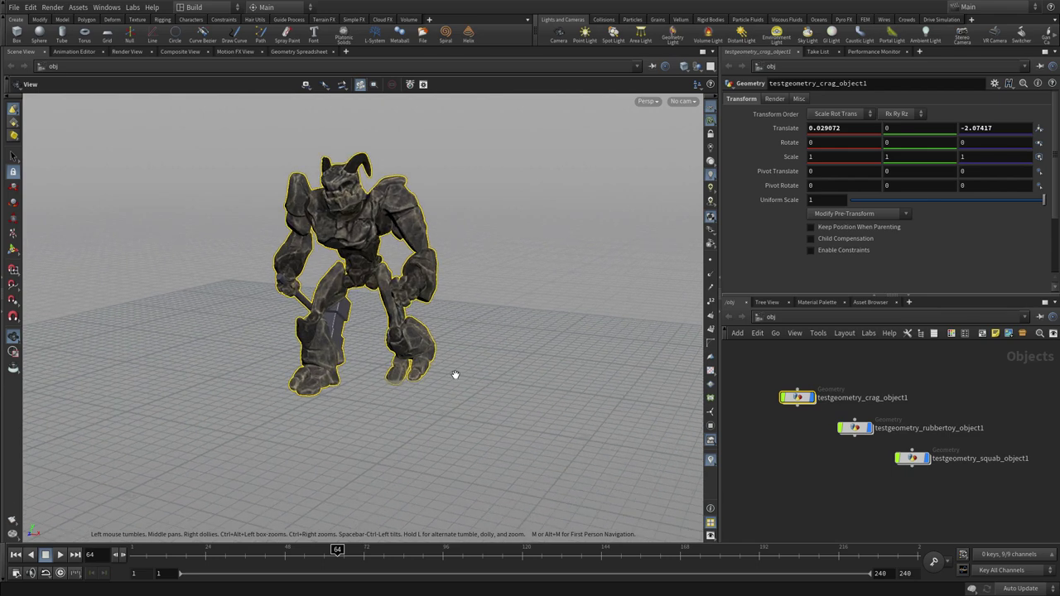
{"action": "left_click", "coordinate": [559, 35], "text": "ctrl"}
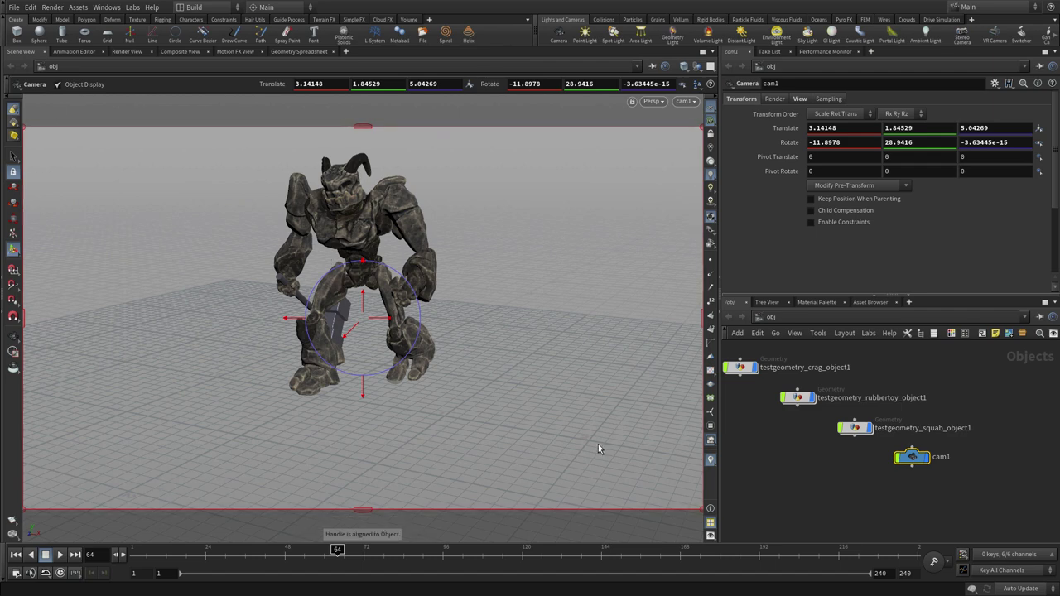
- Leave the camera view and tilt cam1 slightly upward with its handle, to an X rotation of about -8.38
{"action": "key", "text": "Escape"}
{"action": "left_click_drag", "start_coordinate": [529, 266], "coordinate": [513, 293]}
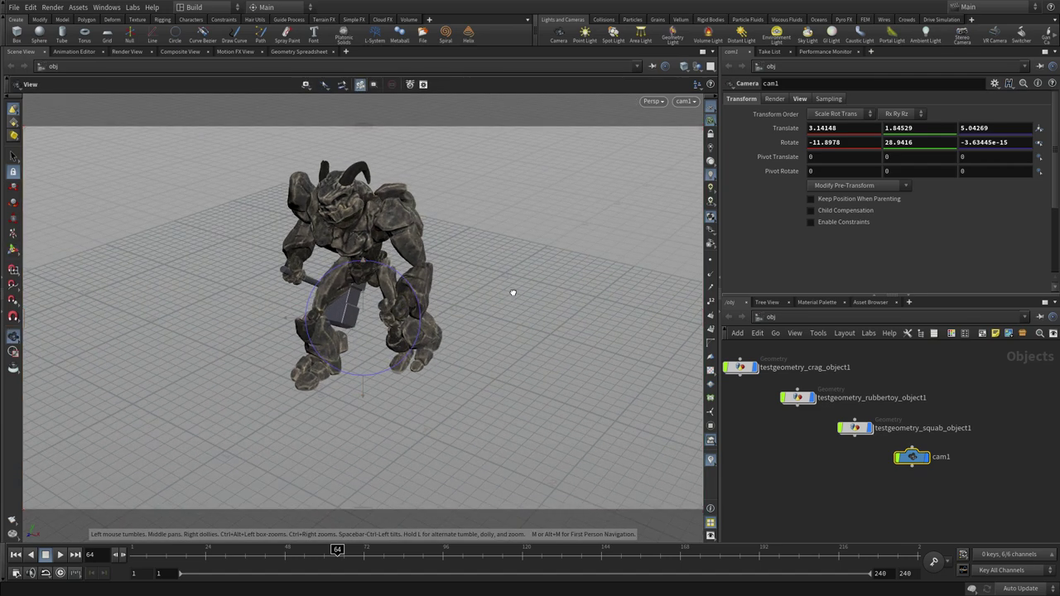
{"action": "key", "text": "Return"}
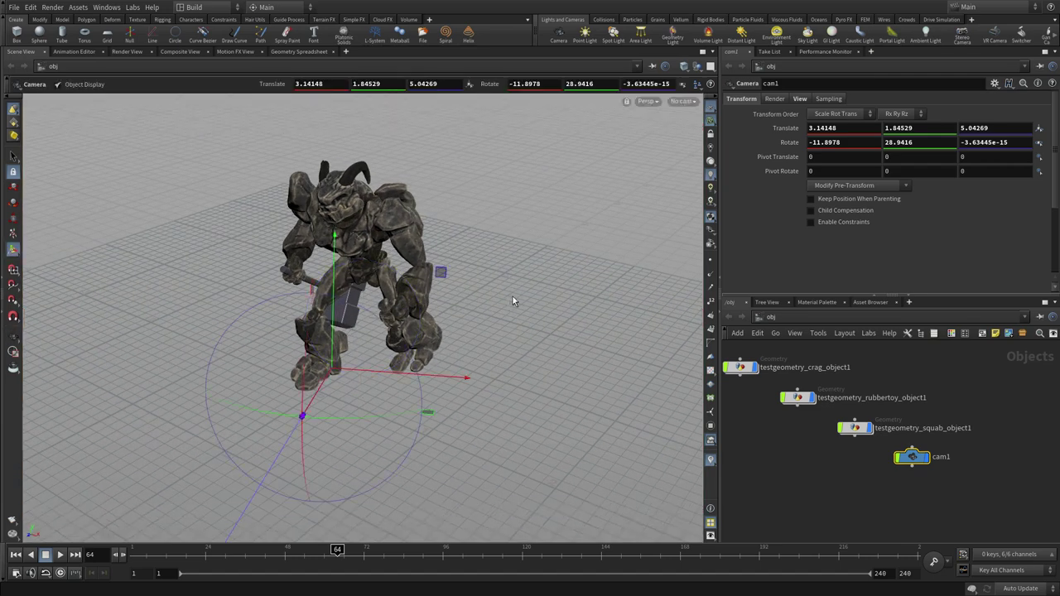
{"action": "key", "text": "Escape"}
{"action": "right_click_drag", "start_coordinate": [547, 348], "coordinate": [331, 411]}
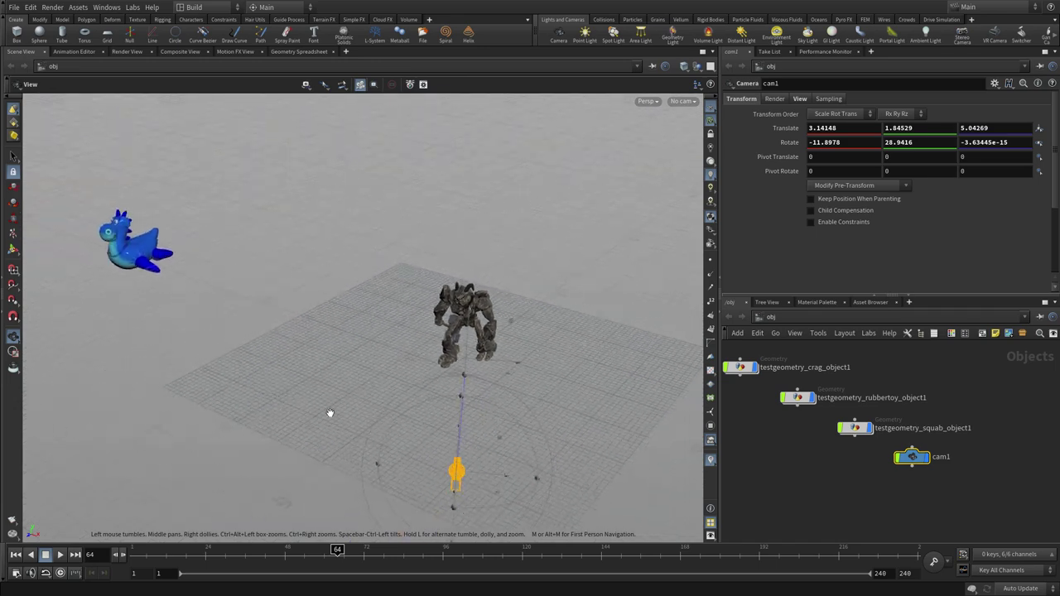
{"action": "left_click_drag", "start_coordinate": [498, 419], "coordinate": [459, 389]}
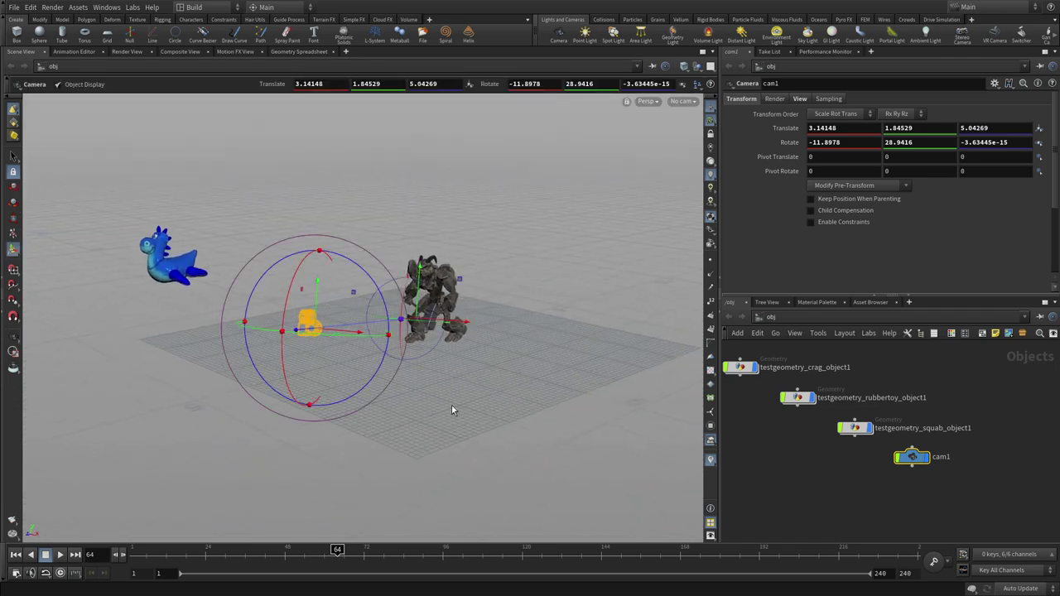
{"action": "left_click_drag", "start_coordinate": [420, 274], "coordinate": [426, 257]}
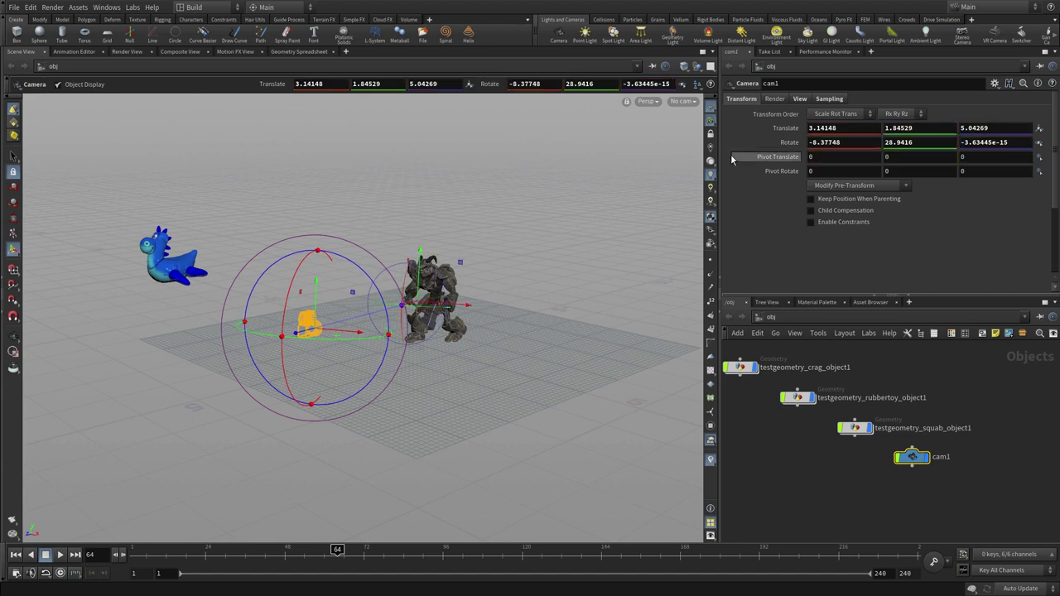
- Look through cam1 and shift it slightly with its handle, to a translation of about 3.10, 1.91, 5.05
{"action": "left_click", "coordinate": [679, 101]}
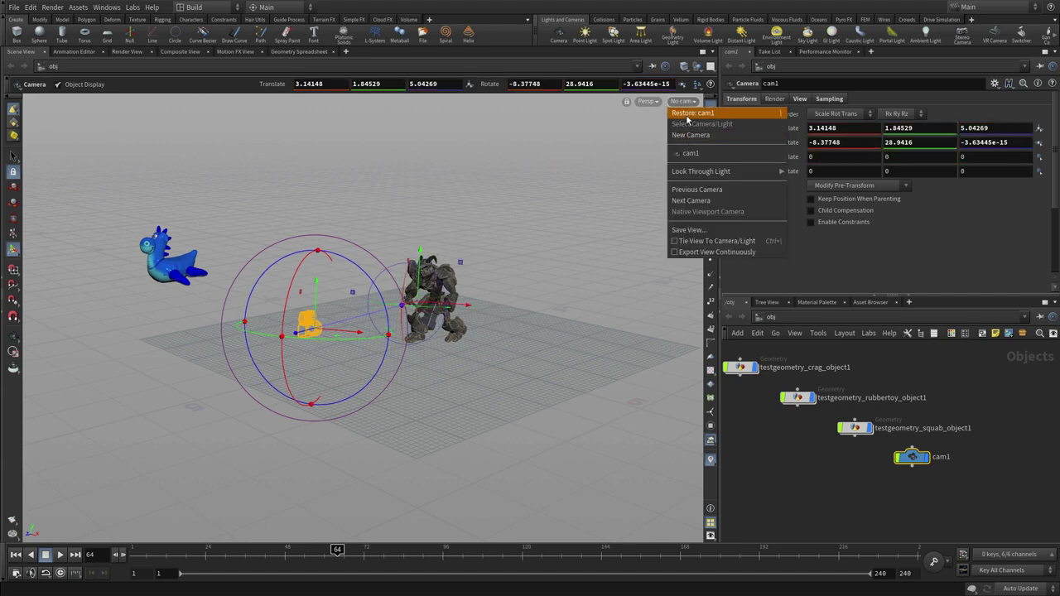
{"action": "left_click", "coordinate": [688, 153]}
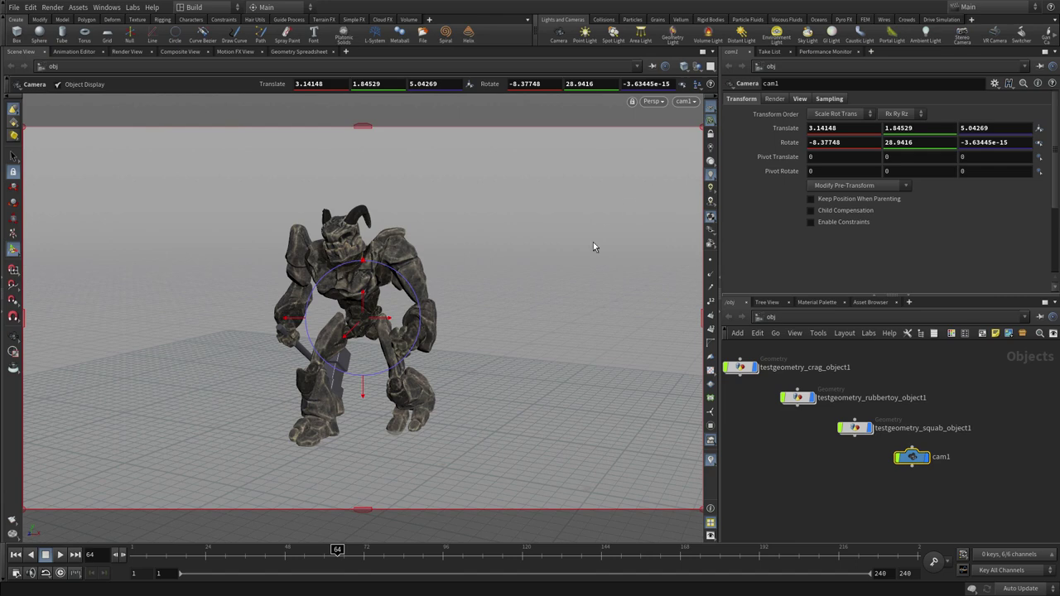
{"action": "mouse_move", "coordinate": [370, 314]}
{"action": "left_mouse_down"}
{"action": "mouse_move", "coordinate": [380, 242]}
{"action": "mouse_move", "coordinate": [377, 331]}
{"action": "mouse_move", "coordinate": [383, 319]}
{"action": "mouse_move", "coordinate": [434, 314]}
{"action": "mouse_move", "coordinate": [308, 317]}
{"action": "mouse_move", "coordinate": [375, 320]}
{"action": "left_mouse_up"}
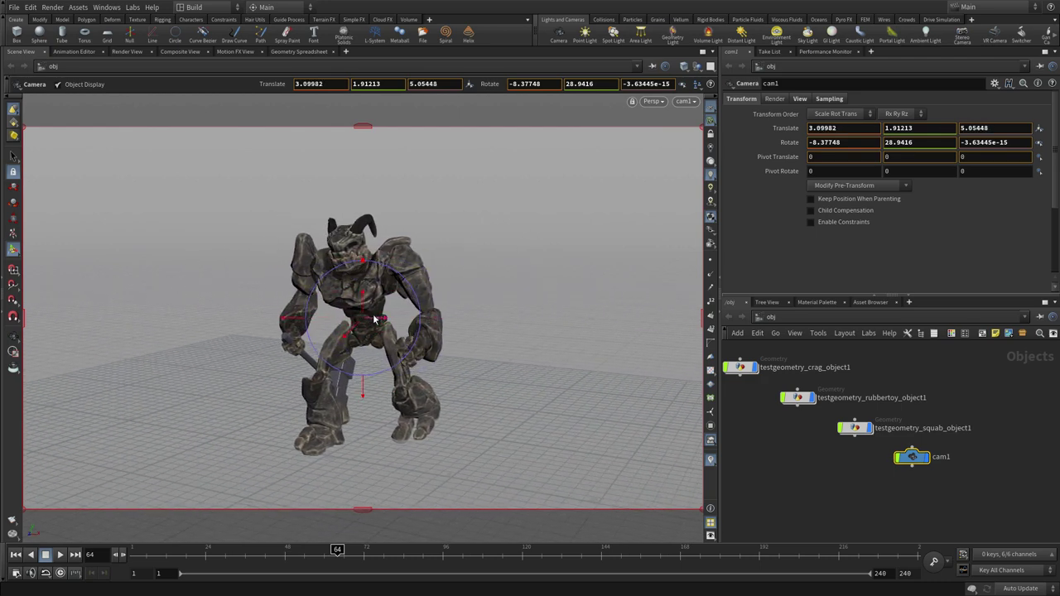
- Lock cam1 to the view and reframe the crag character closer, to a translation of about 1.90, 1.42, 4.19
{"action": "left_click", "coordinate": [710, 134]}
{"action": "key", "text": "Escape"}
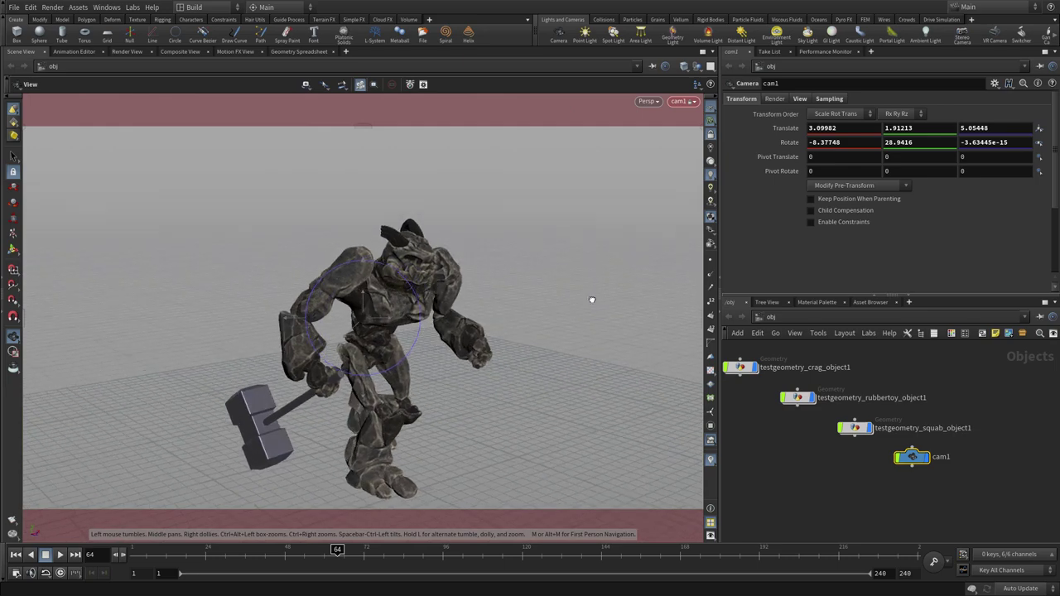
{"action": "left_click_drag", "start_coordinate": [456, 280], "coordinate": [442, 315]}
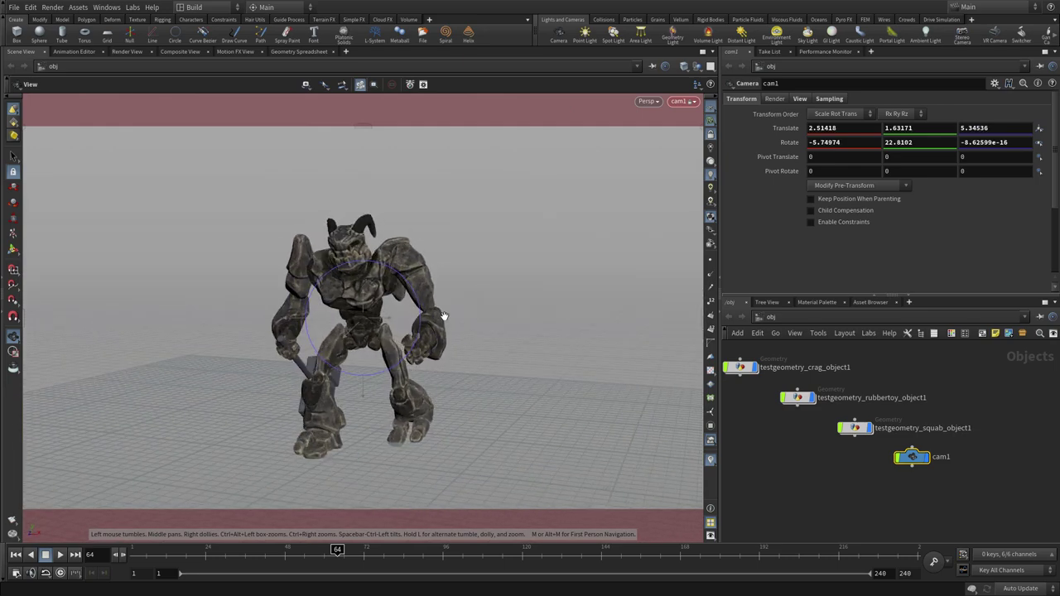
{"action": "right_click_drag", "start_coordinate": [443, 315], "coordinate": [522, 284]}
{"action": "middle_click_drag", "start_coordinate": [523, 284], "coordinate": [518, 286]}
{"action": "mouse_move", "coordinate": [517, 286]}
{"action": "right_mouse_down"}
{"action": "mouse_move", "coordinate": [577, 274]}
{"action": "mouse_move", "coordinate": [547, 295]}
{"action": "mouse_move", "coordinate": [511, 299]}
{"action": "right_mouse_up"}
{"action": "middle_click_drag", "start_coordinate": [533, 291], "coordinate": [520, 286]}
{"action": "key", "text": "Return"}
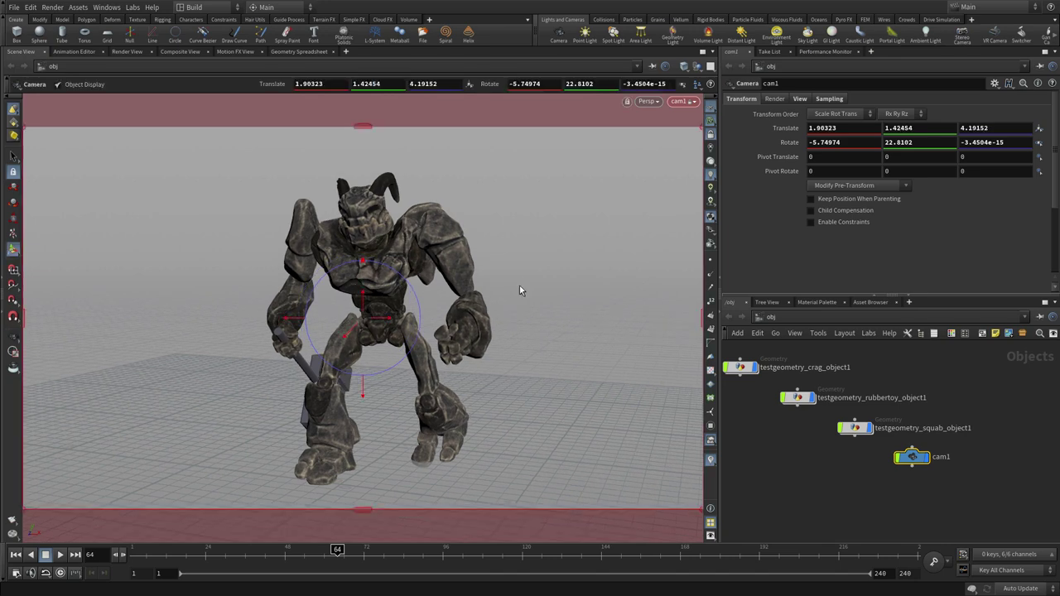
- Switch the View tool to its 2D pan and zoom mode and magnify cam1's image up to the crag character's head
{"action": "left_click", "coordinate": [14, 336]}
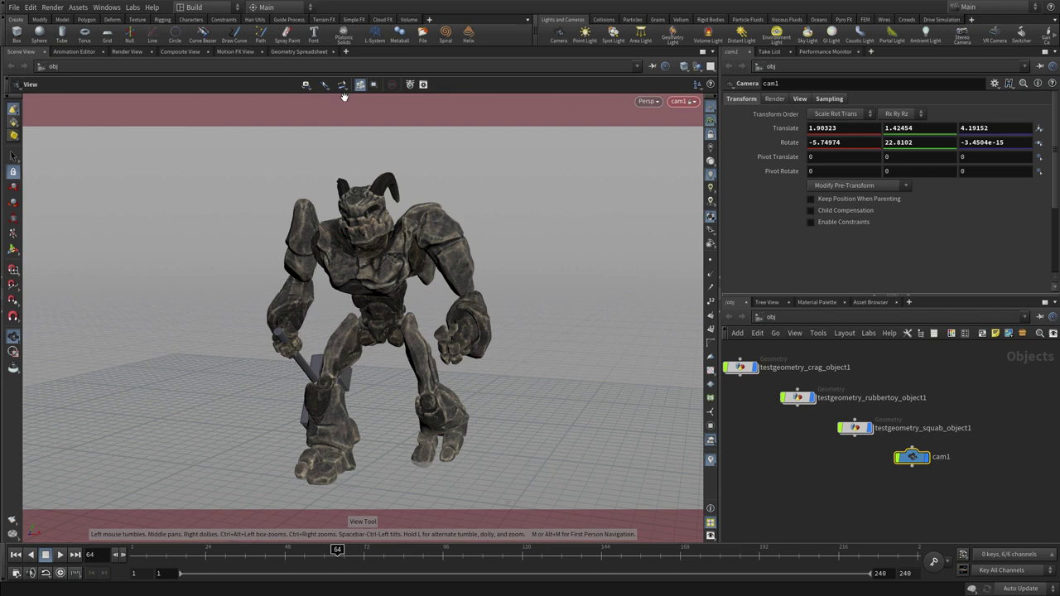
{"action": "left_click", "coordinate": [374, 86]}
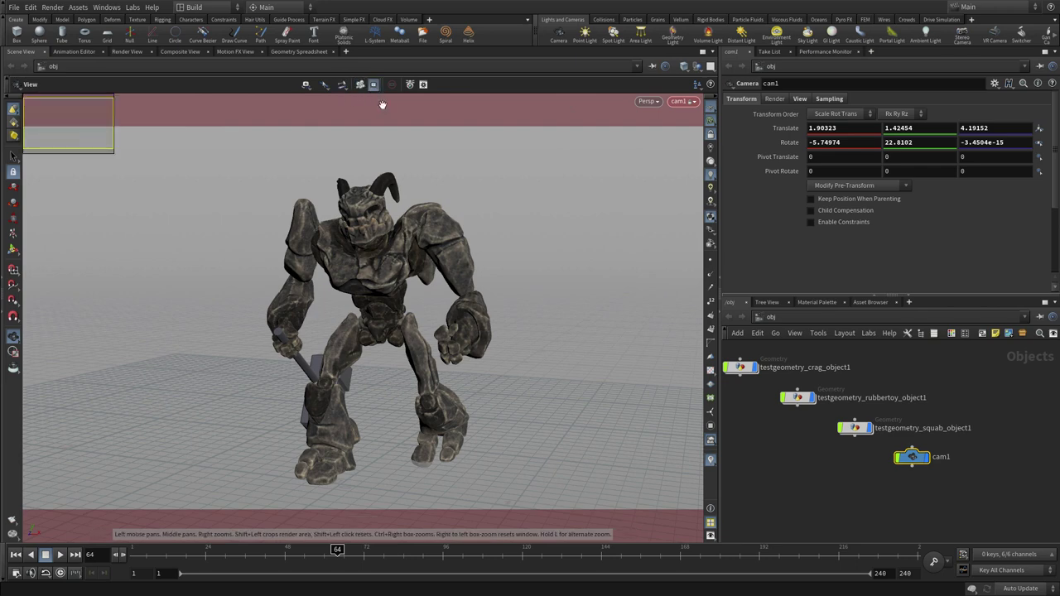
{"action": "mouse_move", "coordinate": [366, 287]}
{"action": "left_mouse_down"}
{"action": "mouse_move", "coordinate": [531, 269]}
{"action": "mouse_move", "coordinate": [550, 278]}
{"action": "mouse_move", "coordinate": [362, 300]}
{"action": "left_mouse_up"}
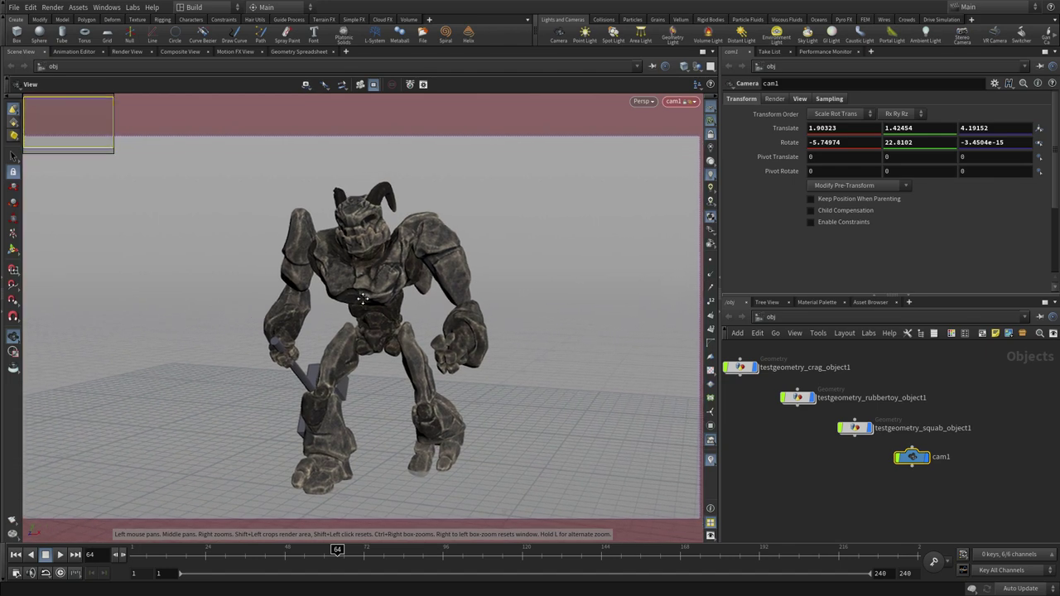
{"action": "scroll", "coordinate": [362, 300], "scroll_direction": "down", "scroll_amount": 3}
{"action": "scroll", "coordinate": [363, 296], "scroll_direction": "up", "scroll_amount": 10}
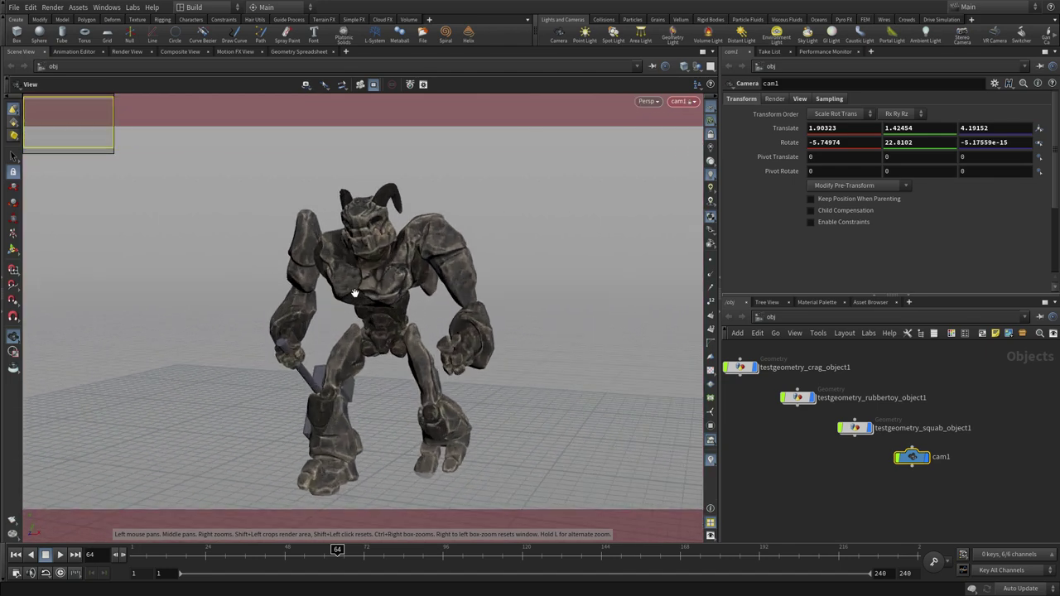
{"action": "scroll", "coordinate": [354, 295], "scroll_direction": "up", "scroll_amount": 2}
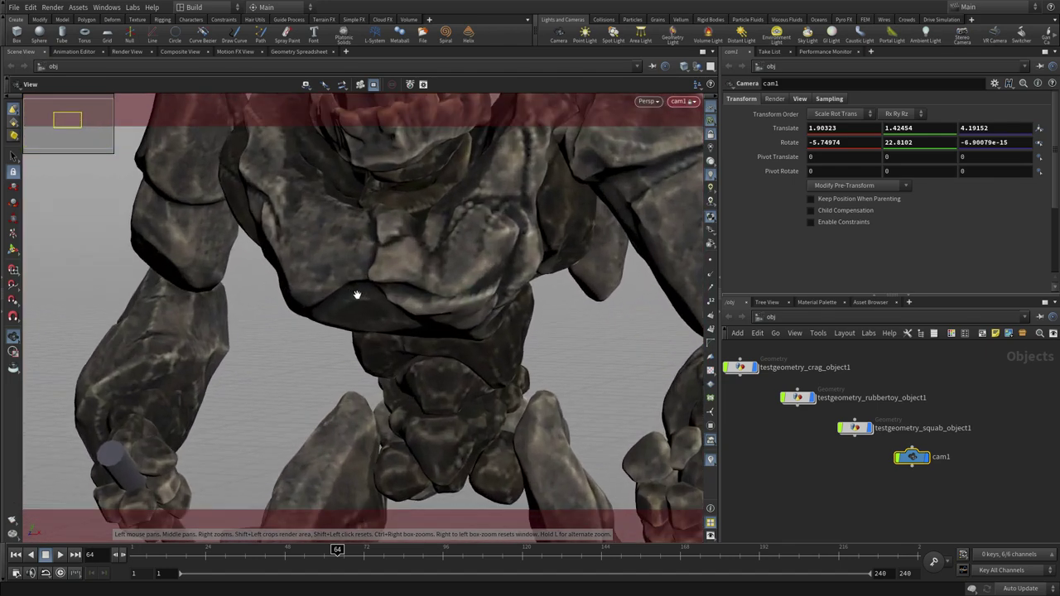
{"action": "left_click_drag", "start_coordinate": [356, 296], "coordinate": [403, 447]}
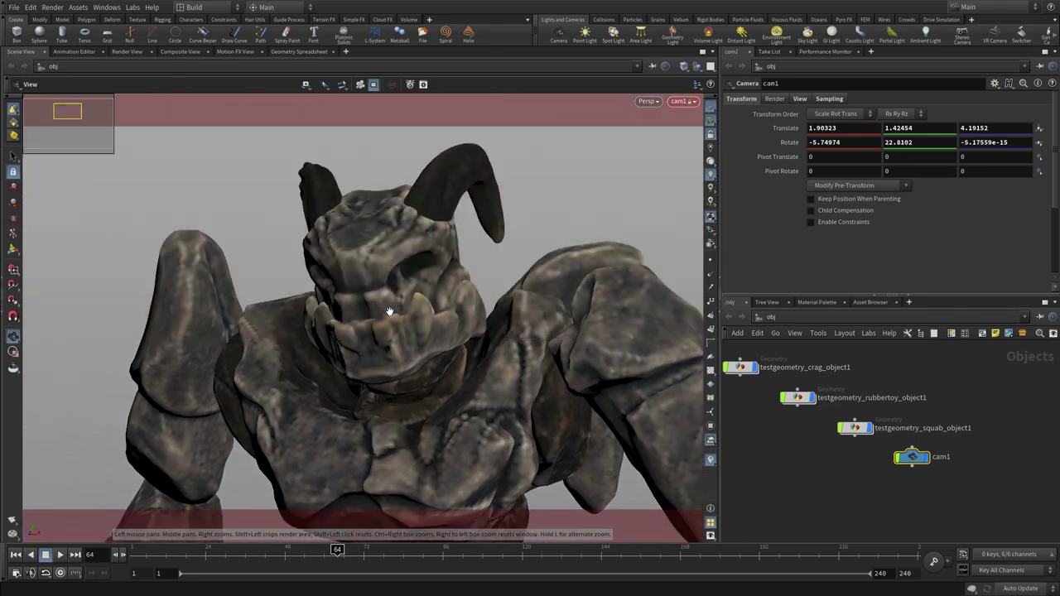
- Zoom the 2D view out and back in on the crag character's face without moving cam1
{"action": "scroll", "coordinate": [403, 319], "scroll_direction": "down", "scroll_amount": 8}
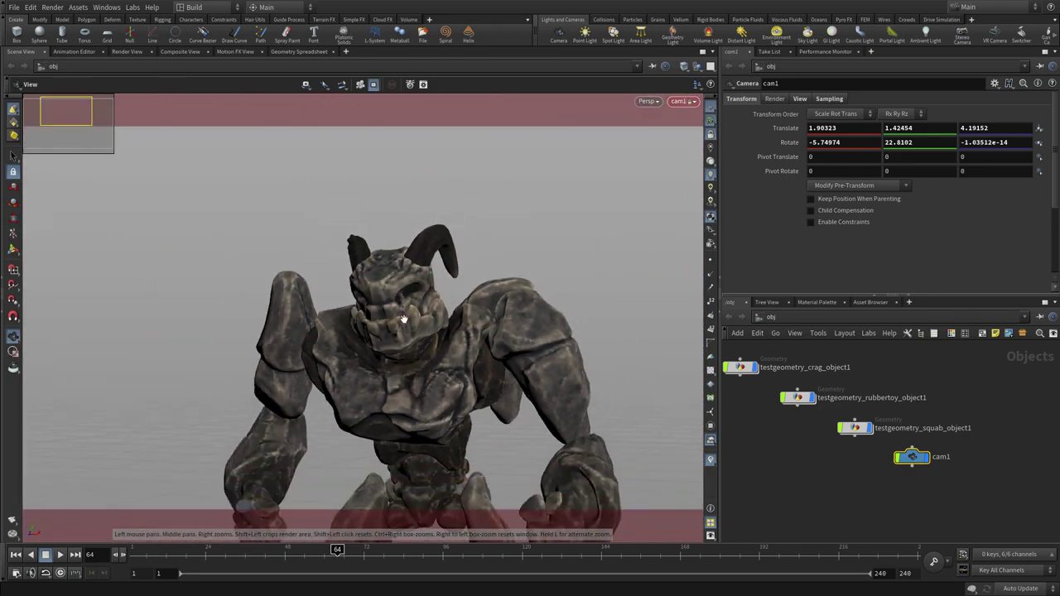
{"action": "scroll", "coordinate": [403, 319], "scroll_direction": "up", "scroll_amount": 10}
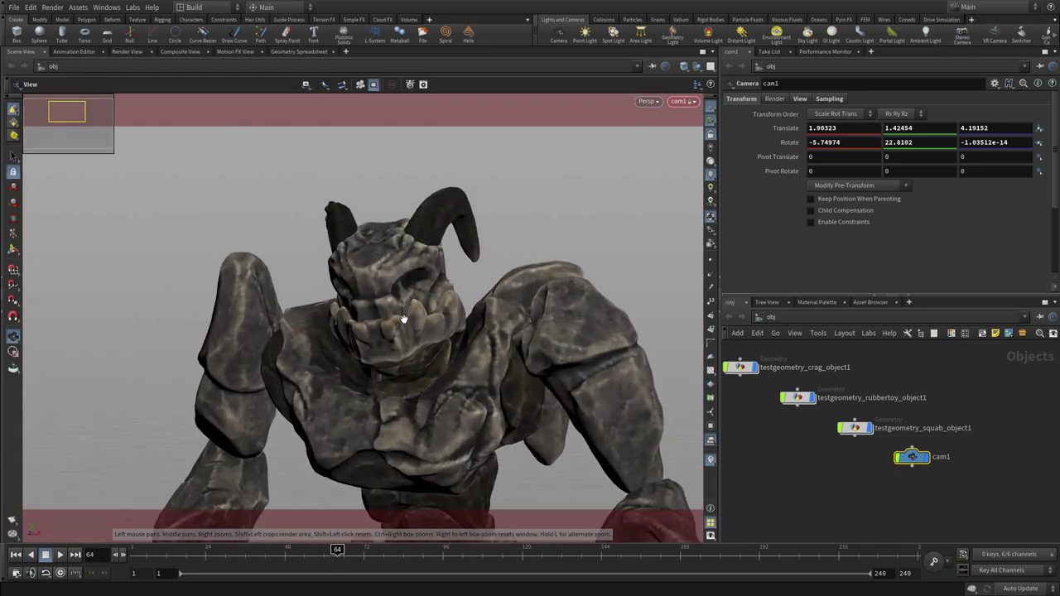
{"action": "left_click_drag", "start_coordinate": [439, 282], "coordinate": [444, 317]}
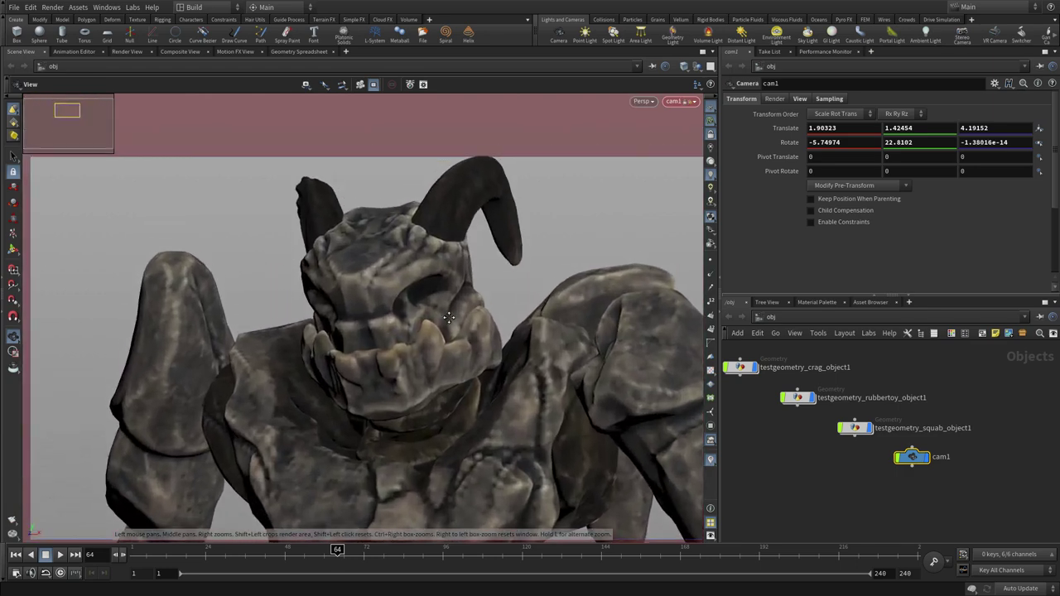
{"action": "scroll", "coordinate": [445, 321], "scroll_direction": "up", "scroll_amount": 3}
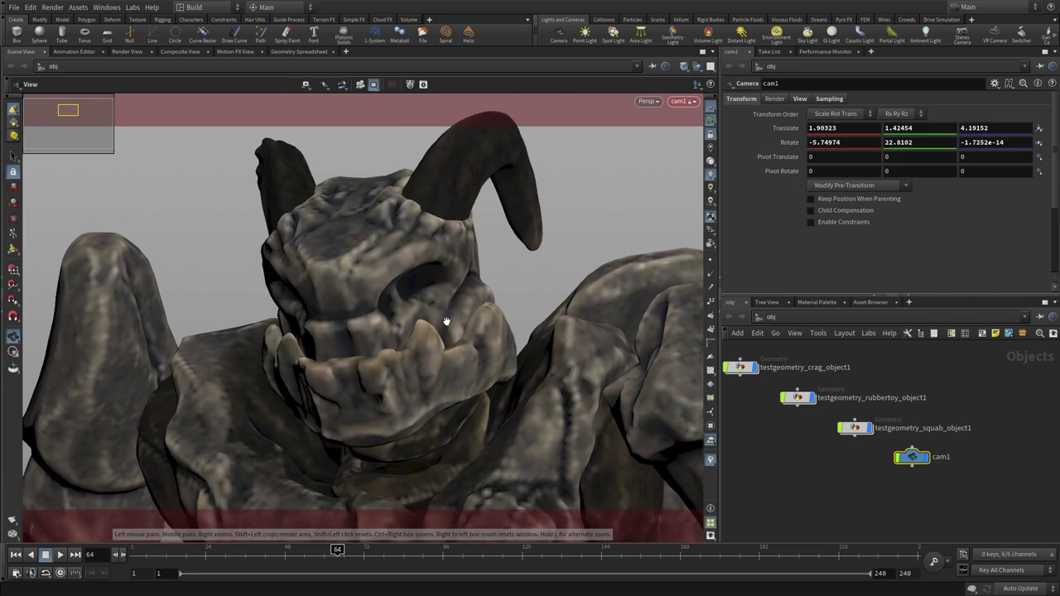
{"action": "scroll", "coordinate": [446, 321], "scroll_direction": "up", "scroll_amount": 2}
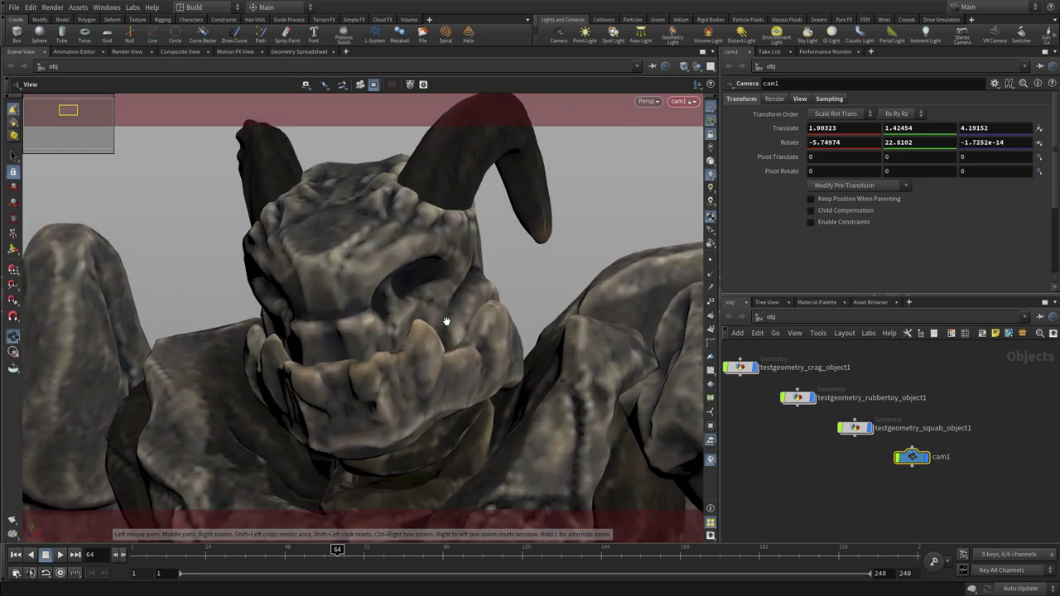
{"action": "scroll", "coordinate": [446, 321], "scroll_direction": "up", "scroll_amount": 2}
{"action": "scroll", "coordinate": [446, 321], "scroll_direction": "down", "scroll_amount": 2}
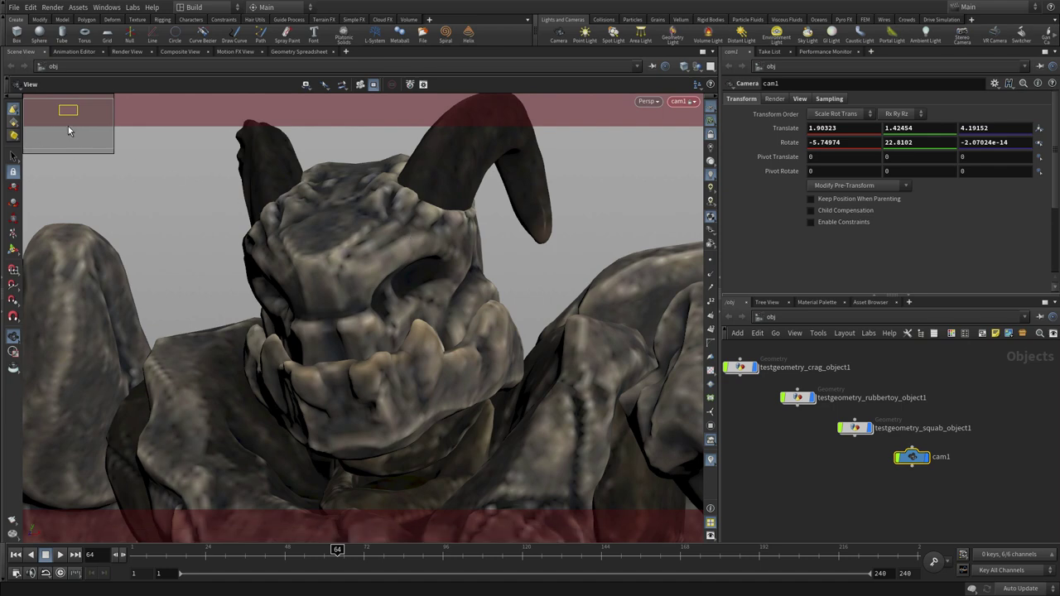
- Reset the 2D pan and zoom to the full camera image and return the View tool to normal tumbling mode
{"action": "key", "text": "ctrl"}
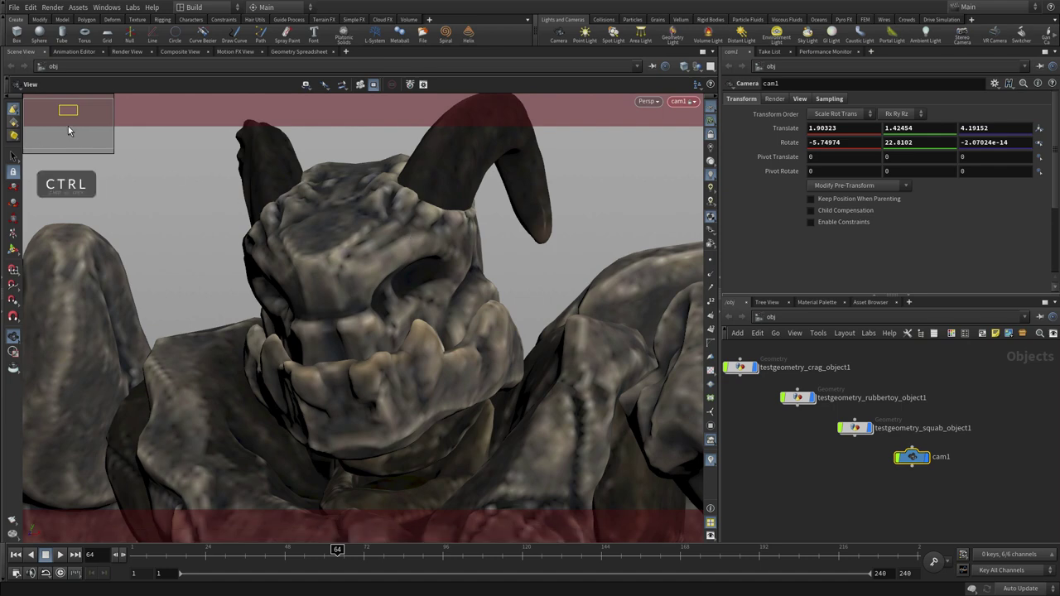
{"action": "left_click", "coordinate": [68, 126], "text": "ctrl"}
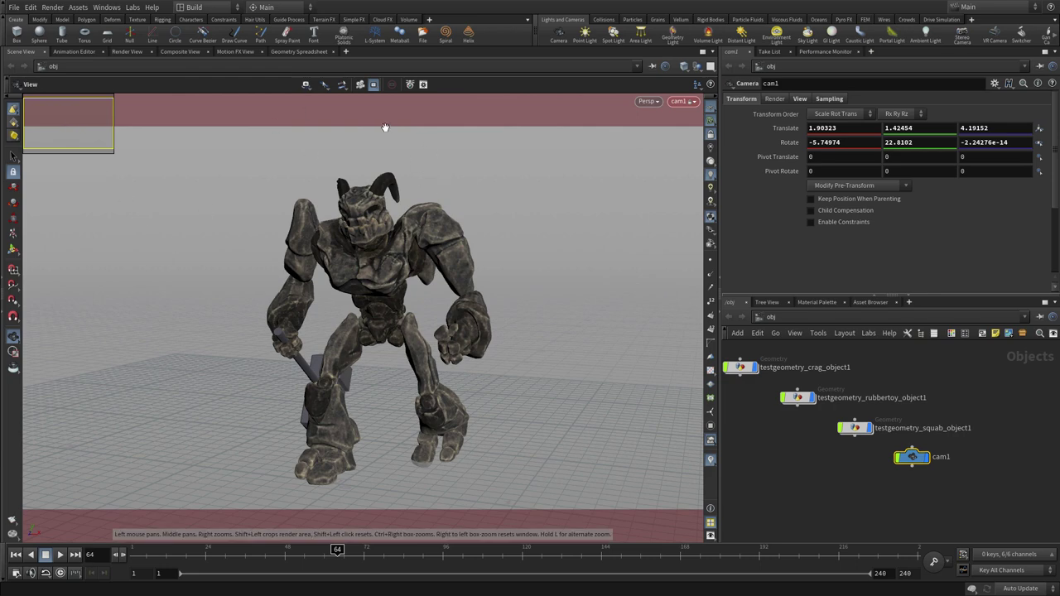
{"action": "left_click", "coordinate": [360, 87]}
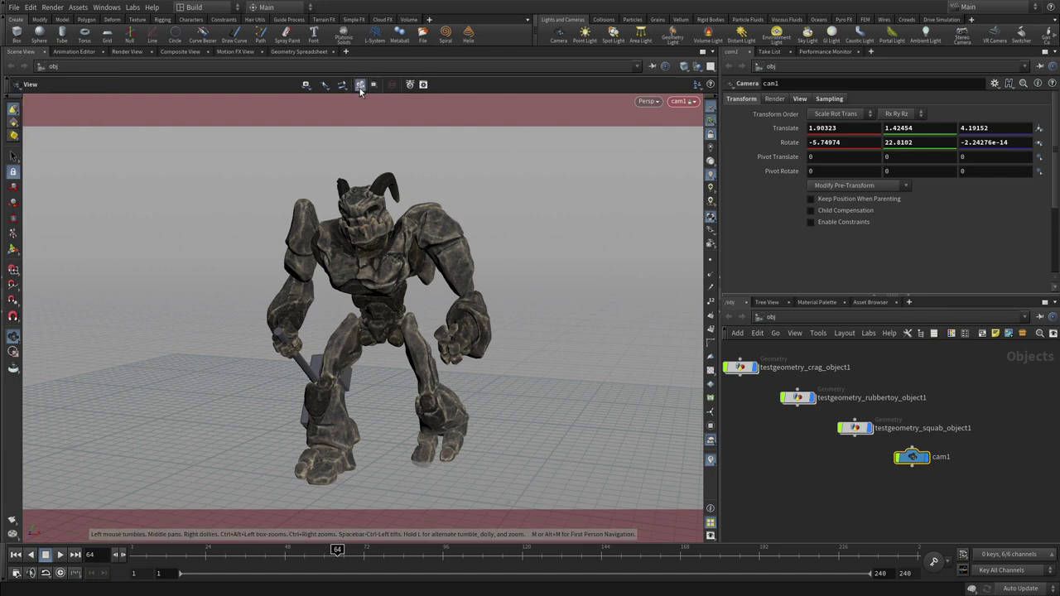
- Turn on First Person Navigation and move the locked camera forward, left, right and backward around the crag character
{"action": "left_click", "coordinate": [409, 83]}
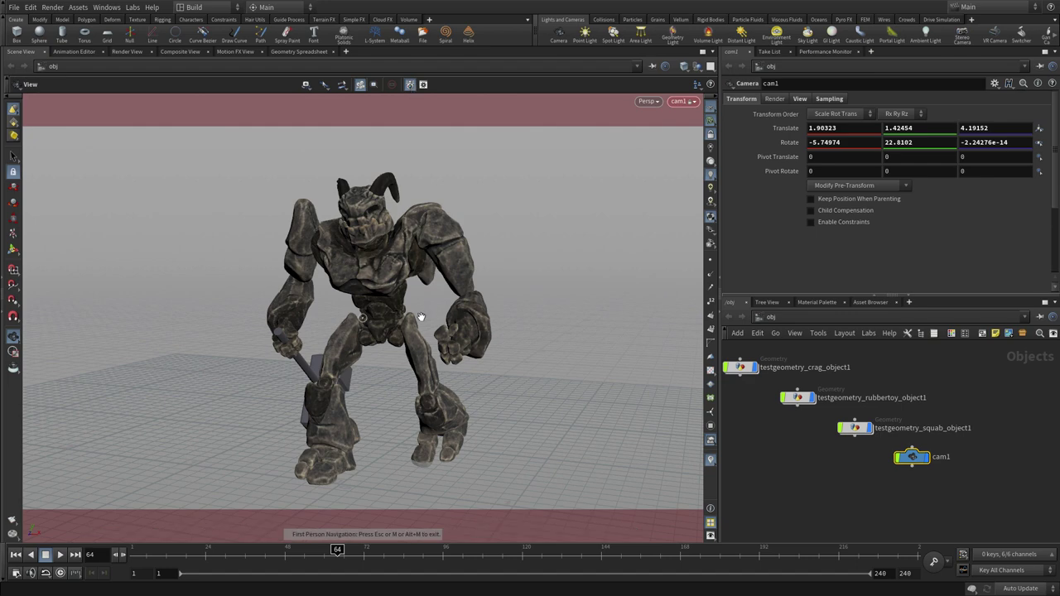
{"action": "key", "text": "w"}
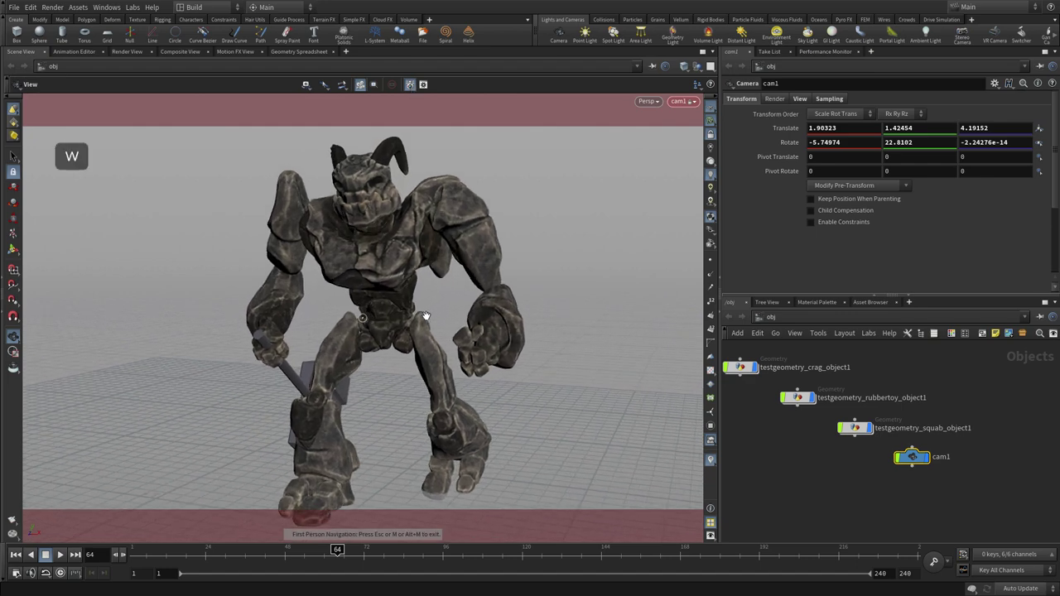
{"action": "key", "text": "a"}
{"action": "key", "text": "d"}
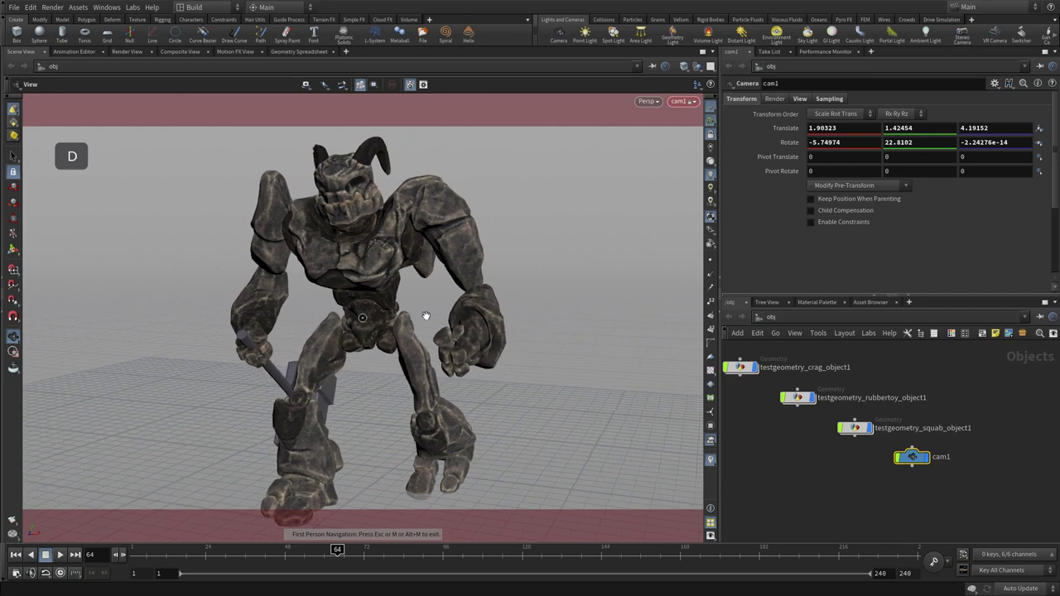
{"action": "key", "text": "s"}
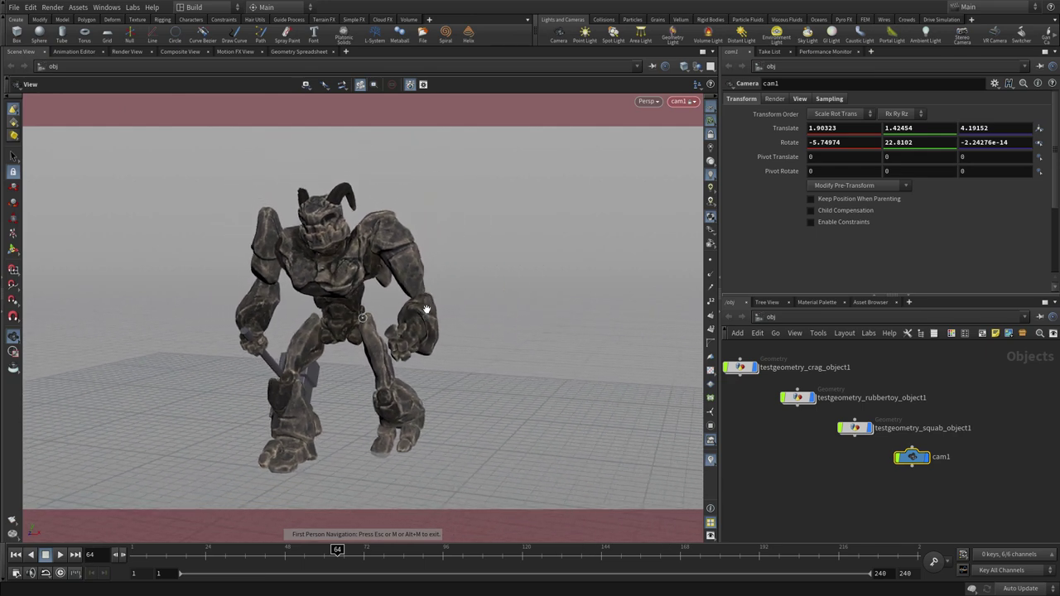
- Leave First Person Navigation and set its Movement Speed to 4 and Turn Rate to 3 in the navigation parameters
{"action": "key", "text": "Escape"}
{"action": "left_click", "coordinate": [423, 85]}
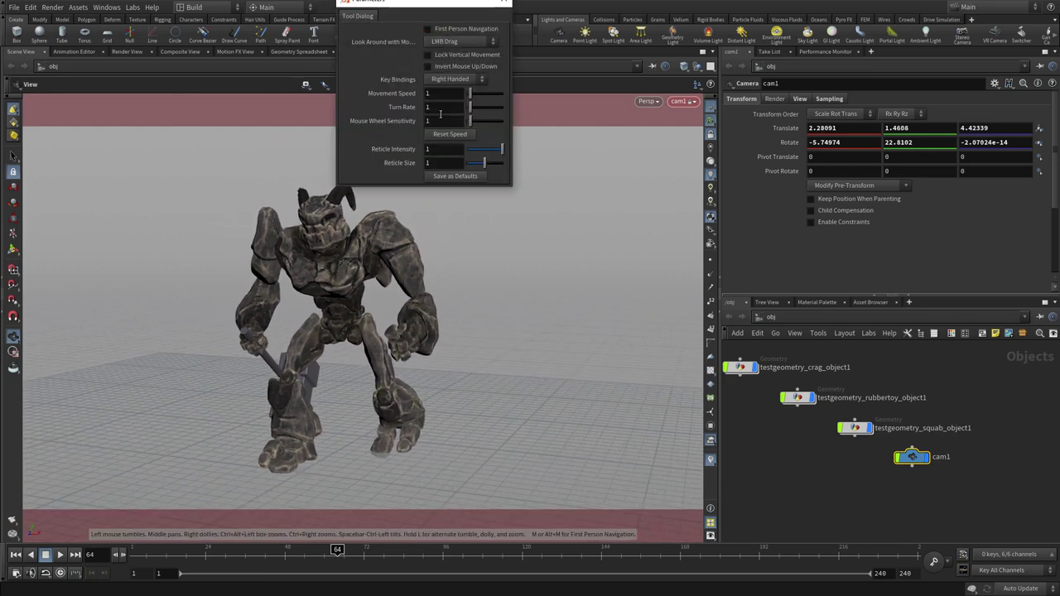
{"action": "left_click", "coordinate": [428, 94]}
{"action": "type", "text": "4"}
{"action": "key", "text": "Return"}
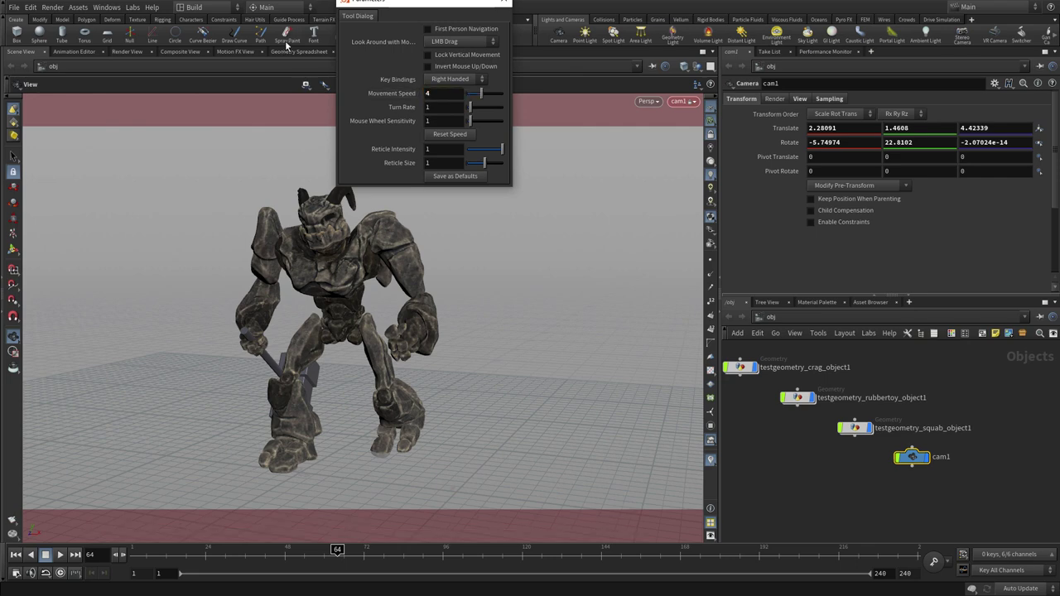
{"action": "left_click", "coordinate": [428, 106]}
{"action": "type", "text": "3"}
{"action": "key", "text": "Return"}
{"action": "left_click", "coordinate": [503, 2]}
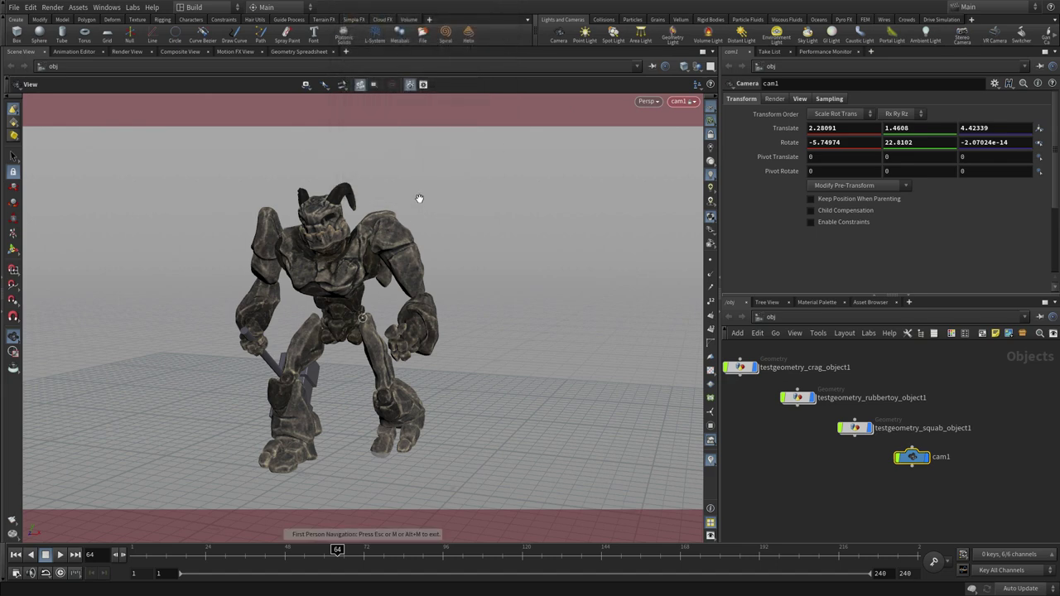
- Move the locked camera forward, backward, right and left in first-person mode, look around the crag character, and turn off First Person Navigation
{"action": "key", "text": "w"}
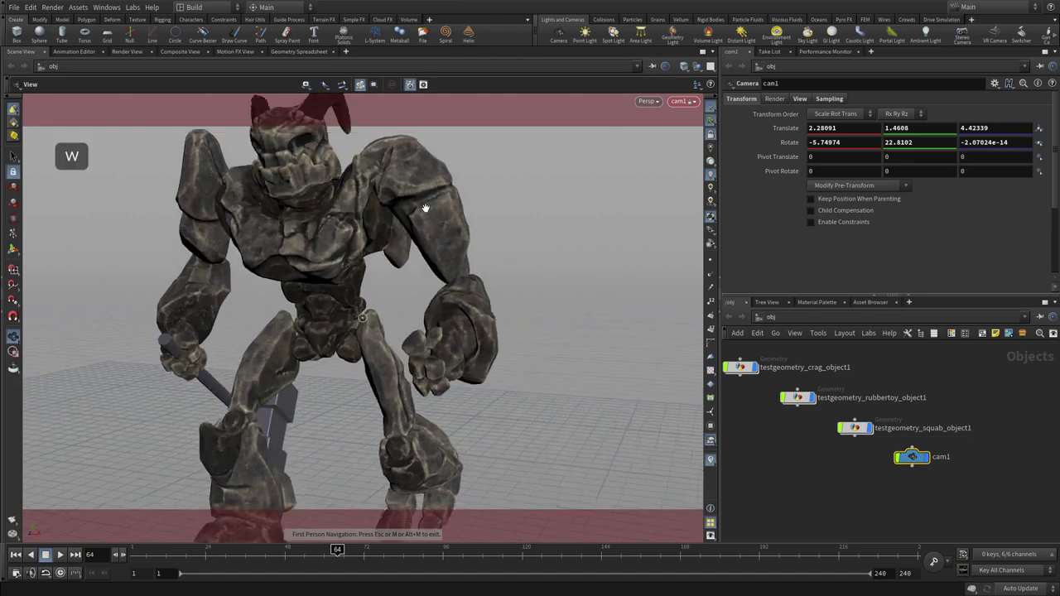
{"action": "key", "text": "s"}
{"action": "key", "text": "d"}
{"action": "key", "text": "a"}
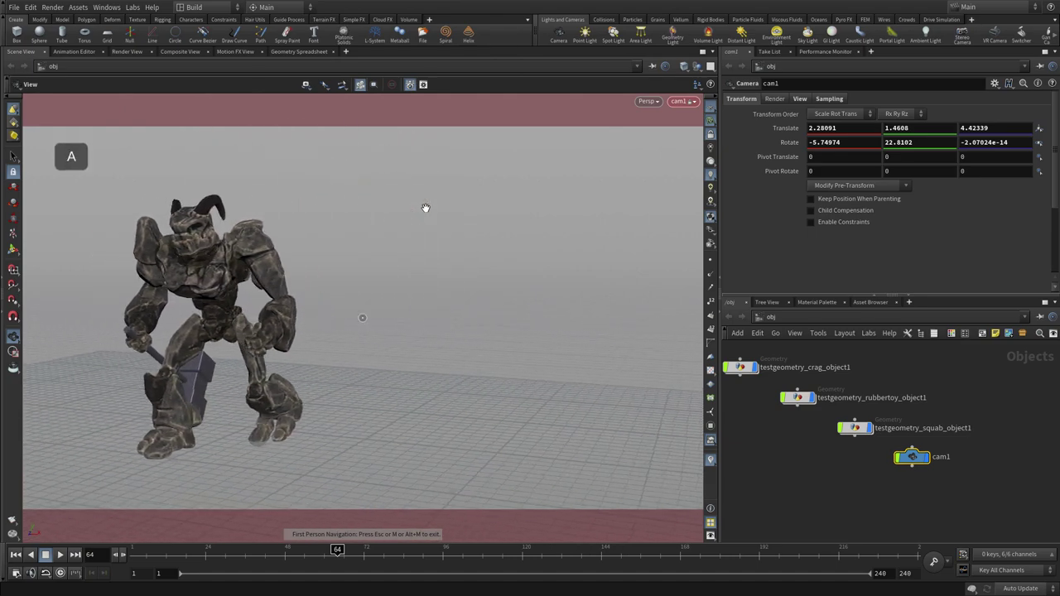
{"action": "left_click_drag", "start_coordinate": [452, 257], "coordinate": [550, 178]}
{"action": "left_click_drag", "start_coordinate": [362, 317], "coordinate": [454, 250]}
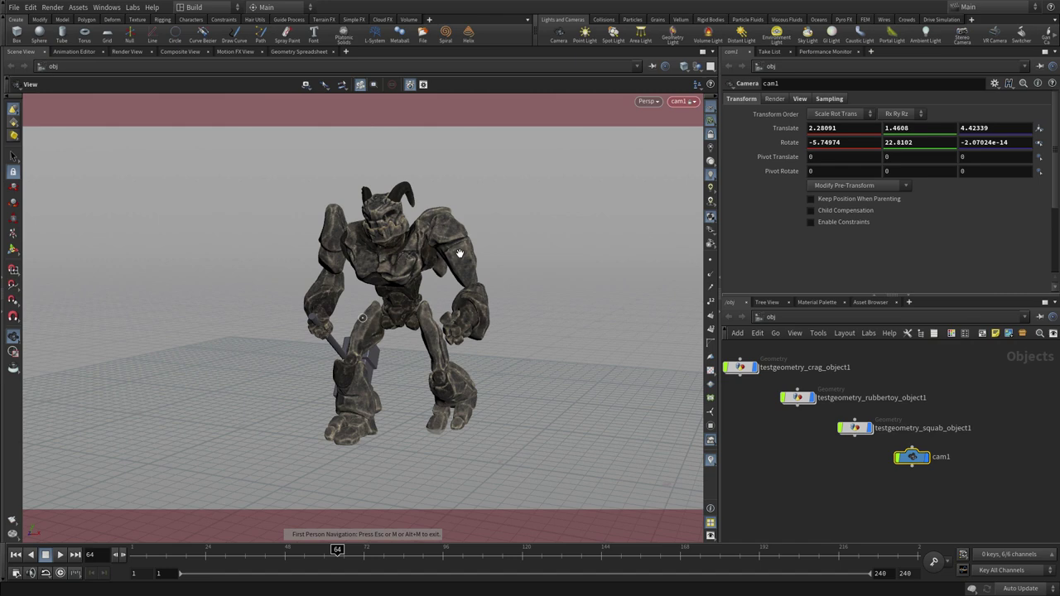
{"action": "left_click", "coordinate": [411, 85]}
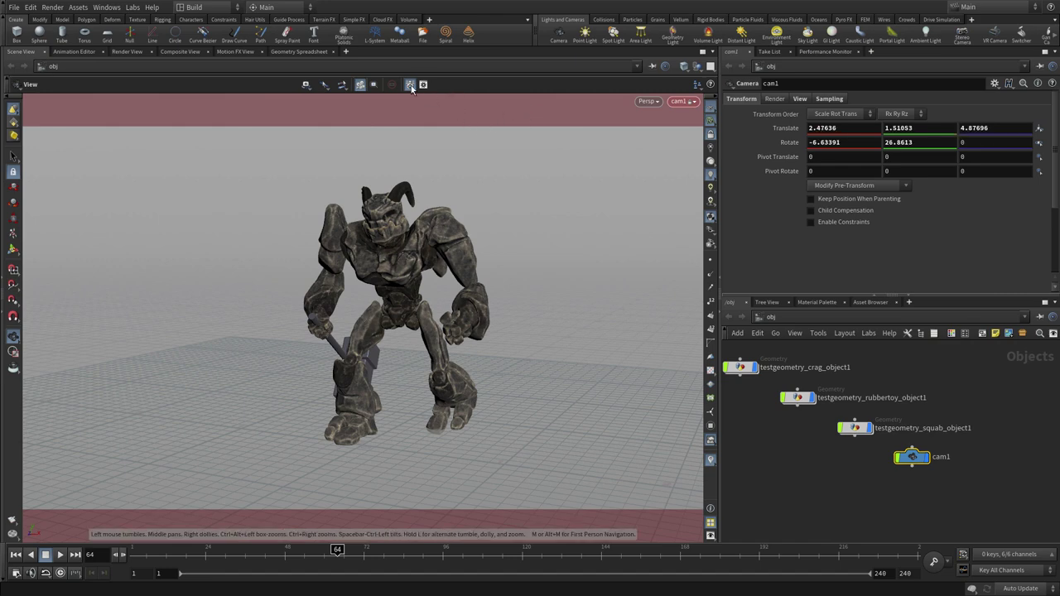
- Switch the pivot mode to Set Pivot on Tumble/Rotate, and tumble, dolly and pan cam1 around the crag character
{"action": "mouse_move", "coordinate": [404, 269]}
{"action": "left_mouse_down"}
{"action": "mouse_move", "coordinate": [473, 273]}
{"action": "mouse_move", "coordinate": [406, 264]}
{"action": "left_mouse_up"}
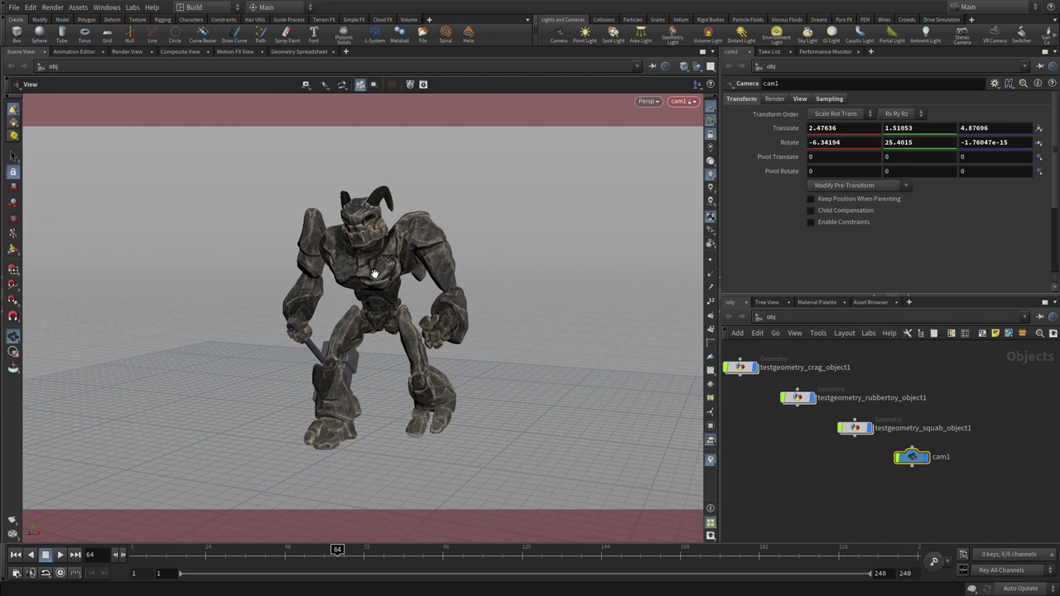
{"action": "left_click", "coordinate": [306, 86]}
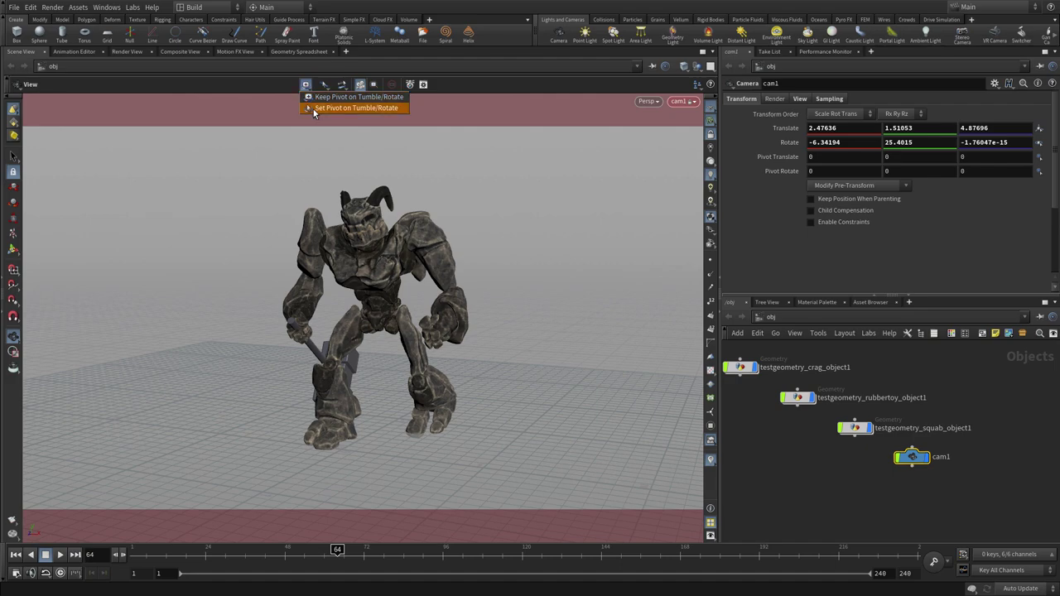
{"action": "left_click", "coordinate": [356, 107]}
{"action": "left_click_drag", "start_coordinate": [359, 252], "coordinate": [438, 245]}
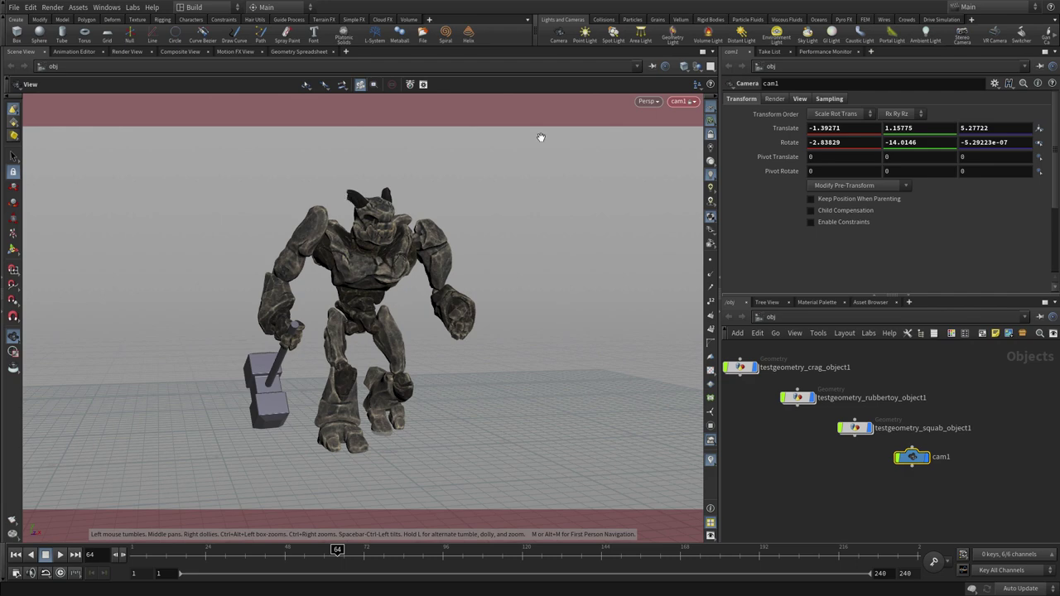
{"action": "right_click_drag", "start_coordinate": [470, 430], "coordinate": [516, 386]}
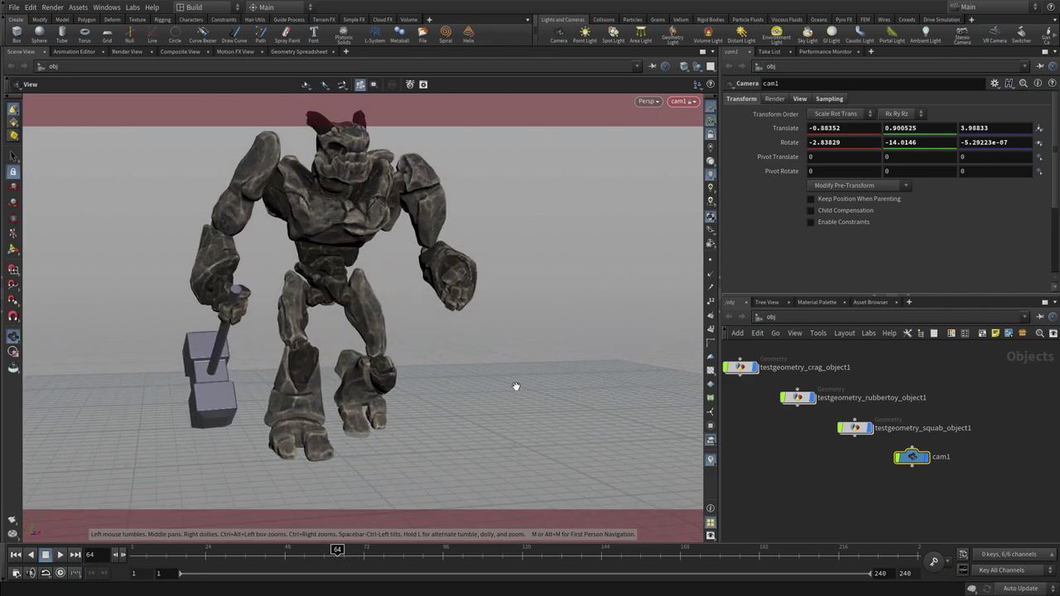
{"action": "middle_click_drag", "start_coordinate": [471, 349], "coordinate": [504, 397]}
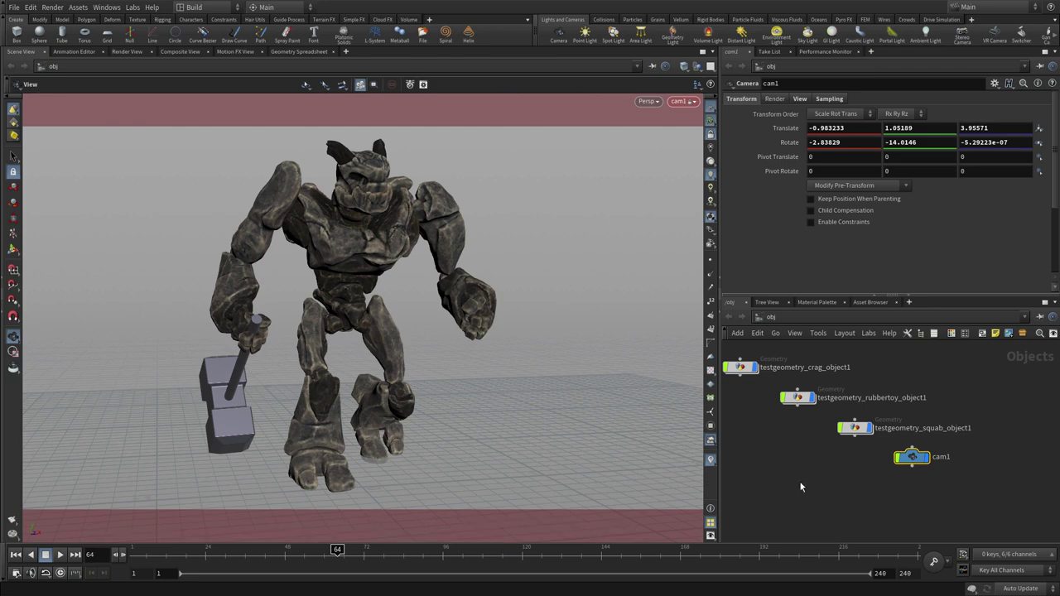
- Frame the nodes in the network editor, zoom in and out, and pan so all four object nodes are in view
{"action": "key", "text": "h"}
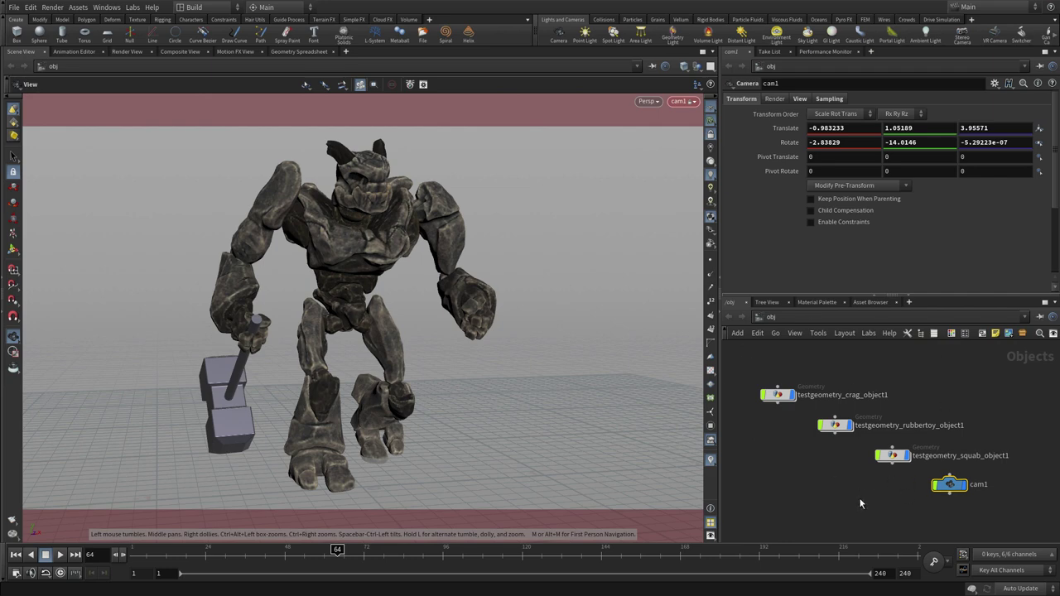
{"action": "scroll", "coordinate": [813, 475], "scroll_direction": "up", "scroll_amount": 1}
{"action": "scroll", "coordinate": [813, 475], "scroll_direction": "up", "scroll_amount": 5}
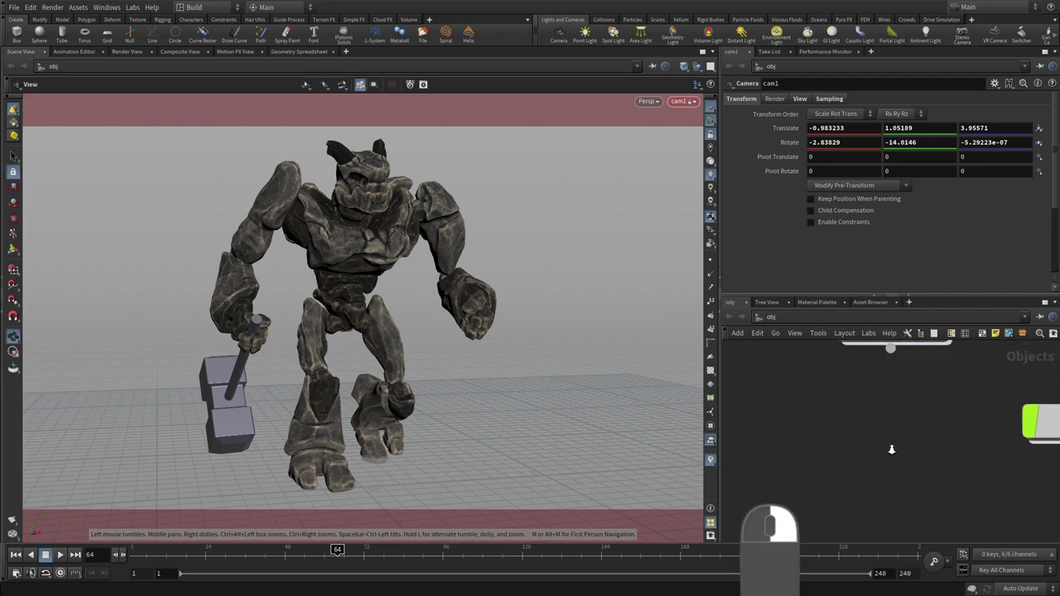
{"action": "scroll", "coordinate": [864, 462], "scroll_direction": "down", "scroll_amount": 6}
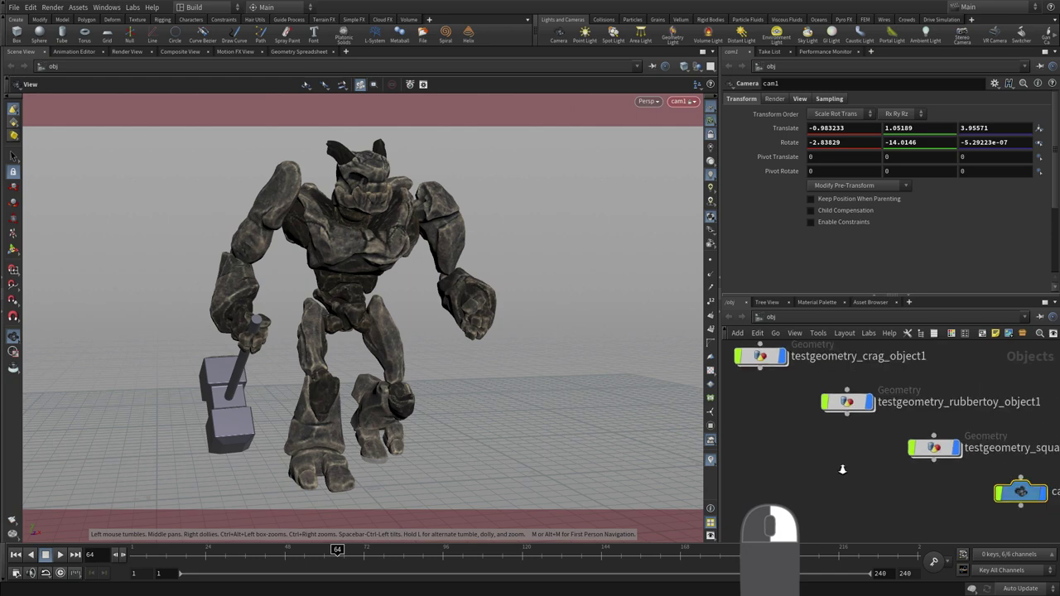
{"action": "middle_click_drag", "start_coordinate": [770, 483], "coordinate": [820, 465]}
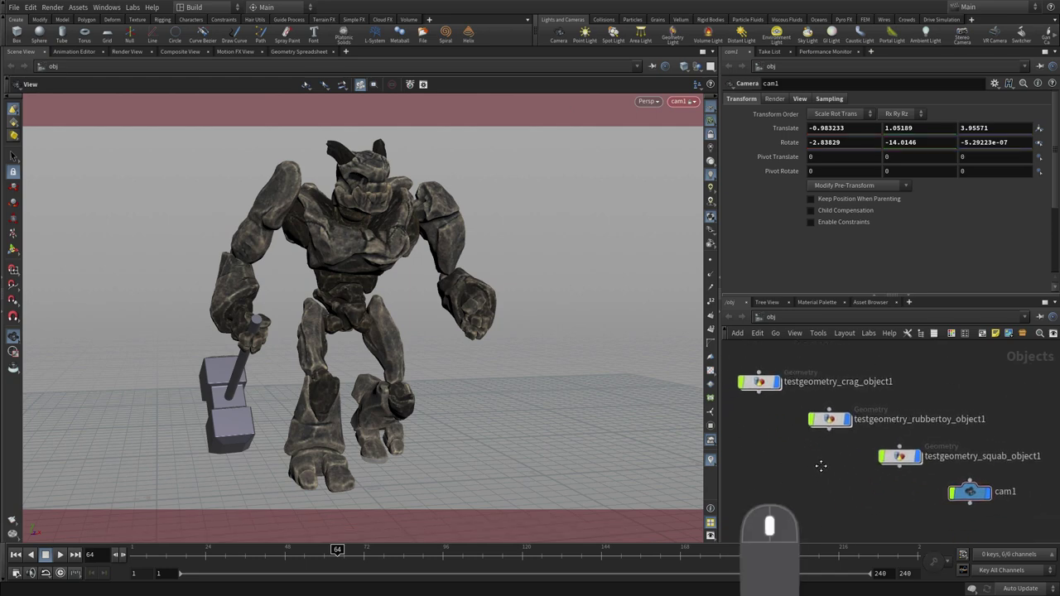